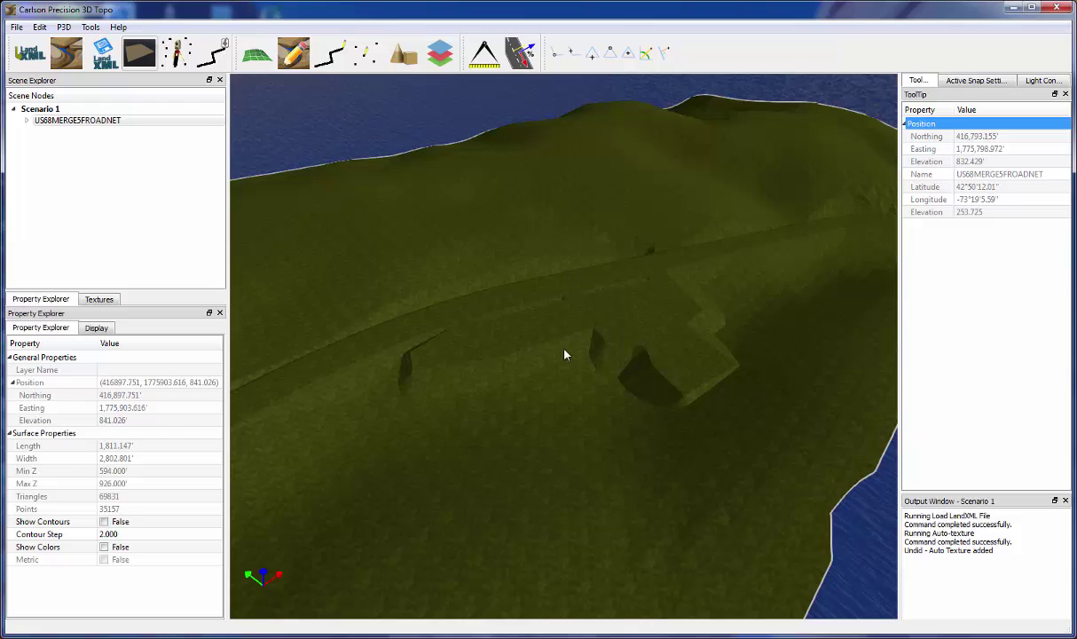
Examine the road, widened intersection and side pad on the US68MERGE5FROADNET surface from several distances and angles.
left_click_drag(562, 356, 551, 364)
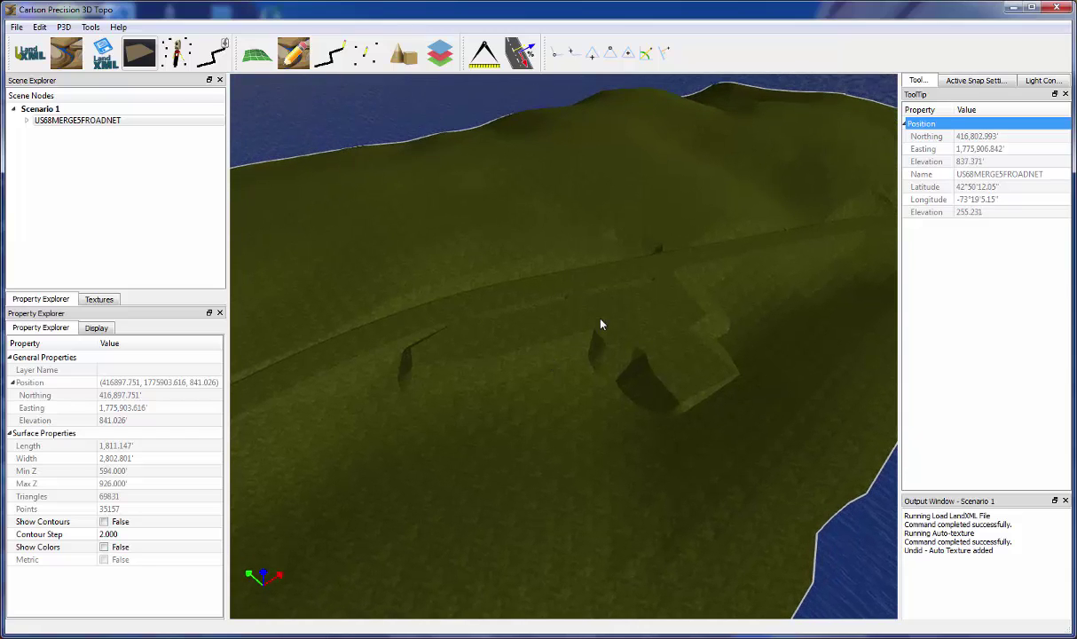
scroll(601, 324, "down", 3)
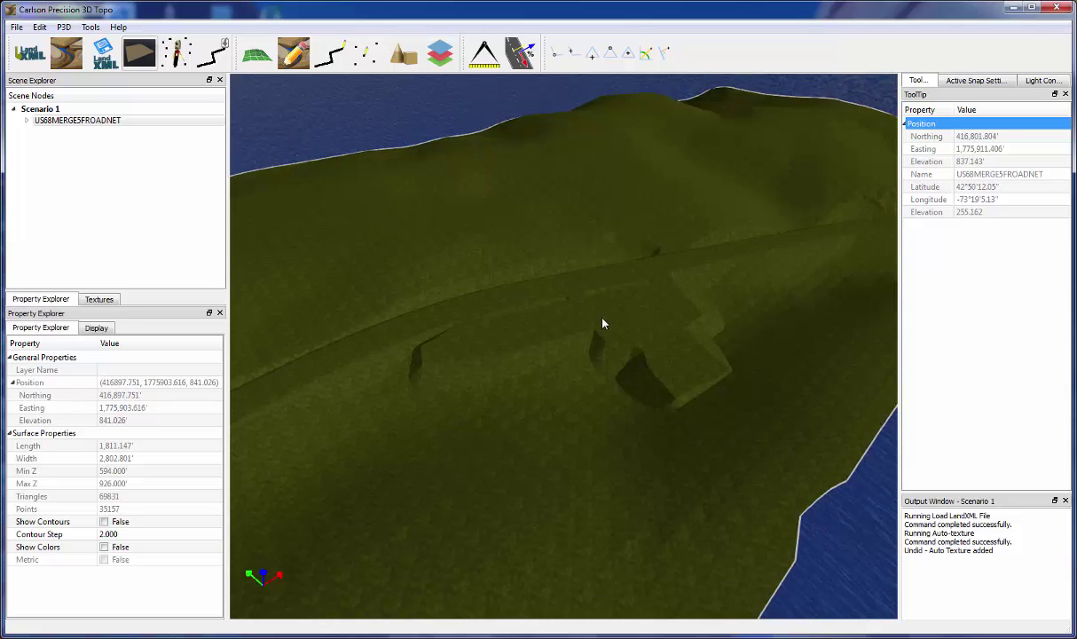
scroll(602, 324, "up", 2)
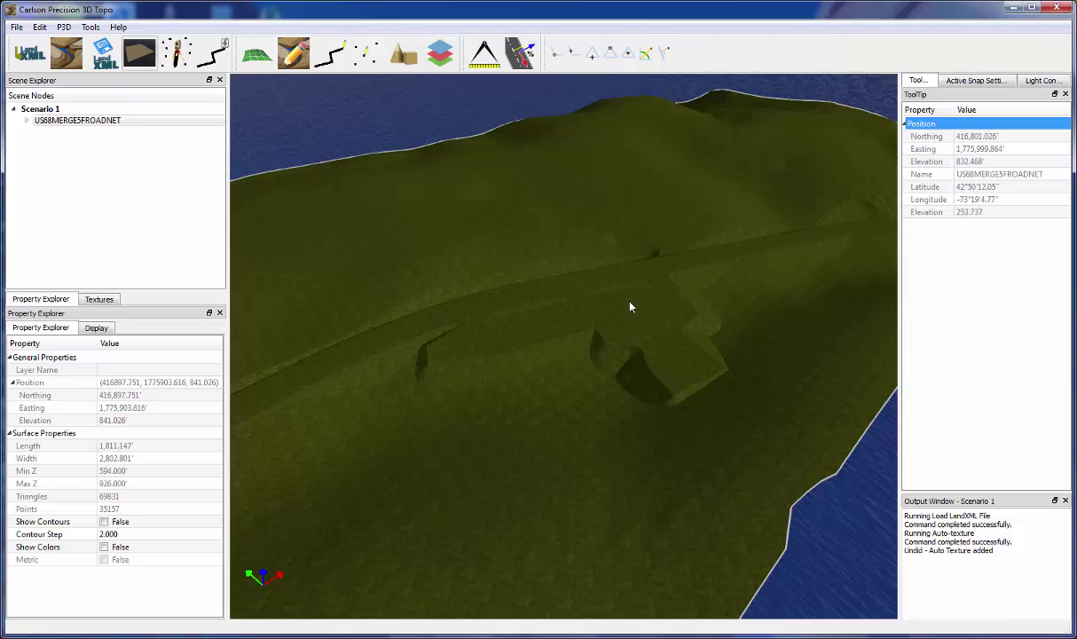
middle_click_drag(630, 302, 608, 338)
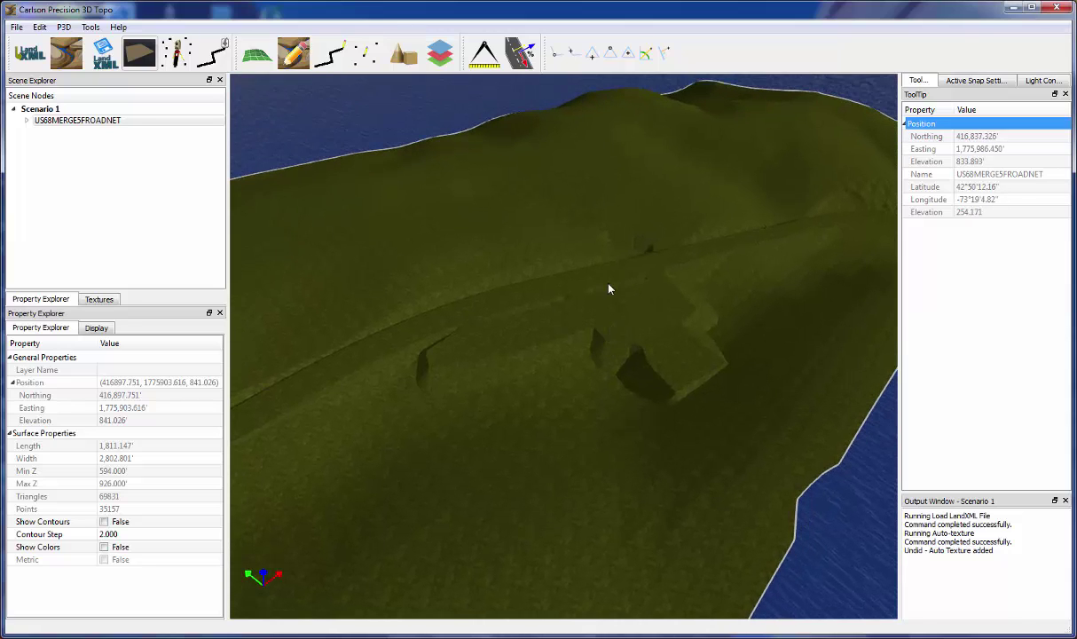
scroll(606, 266, "up", 5)
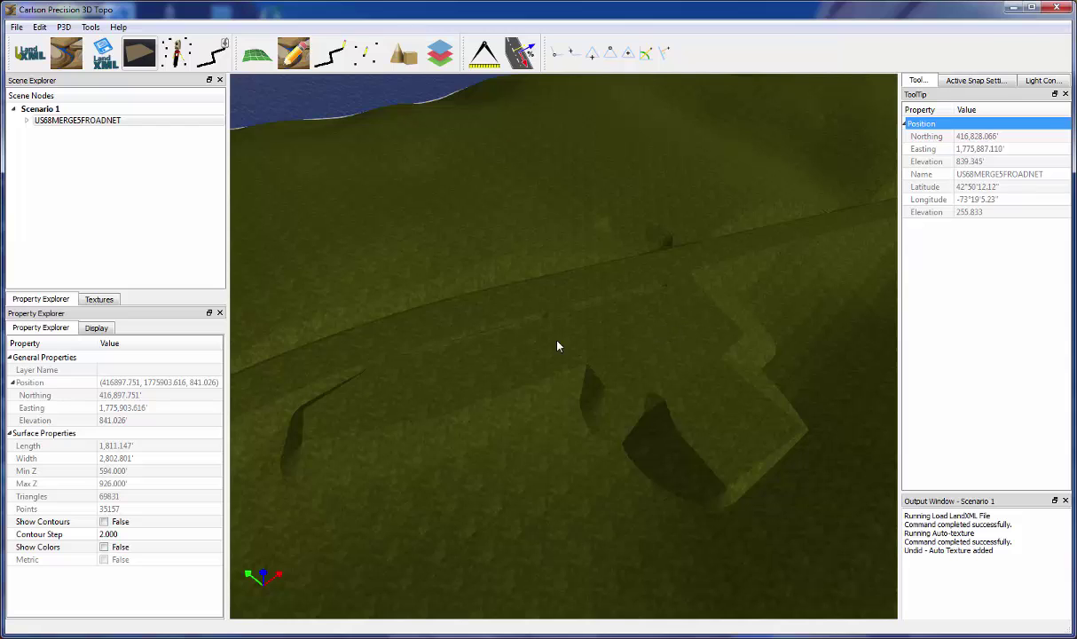
scroll(577, 337, "up", 5)
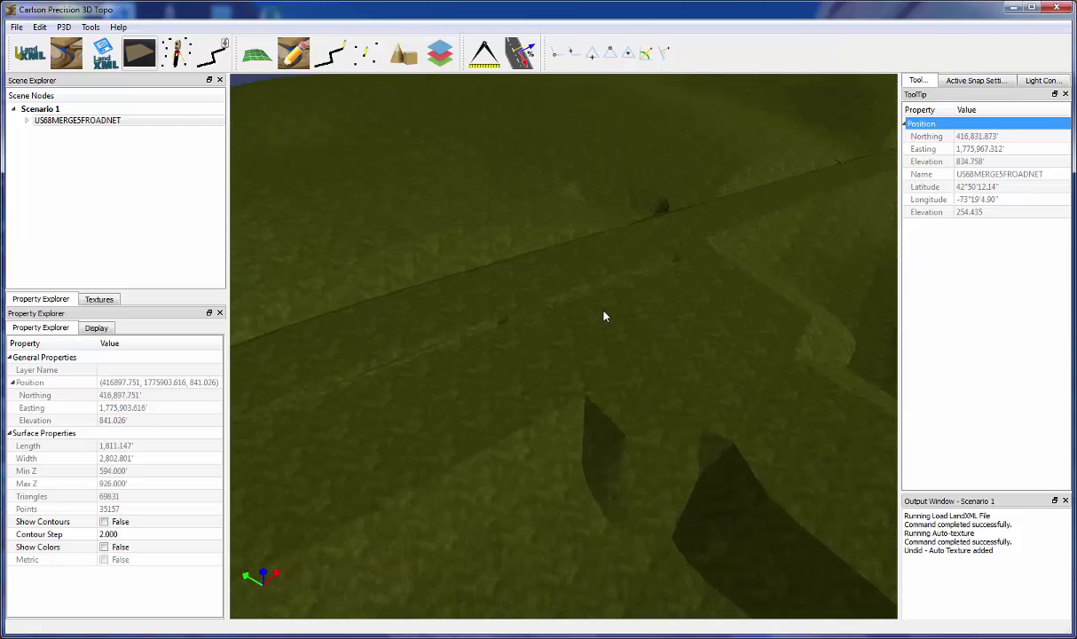
scroll(604, 316, "up", 2)
scroll(612, 371, "down", 4)
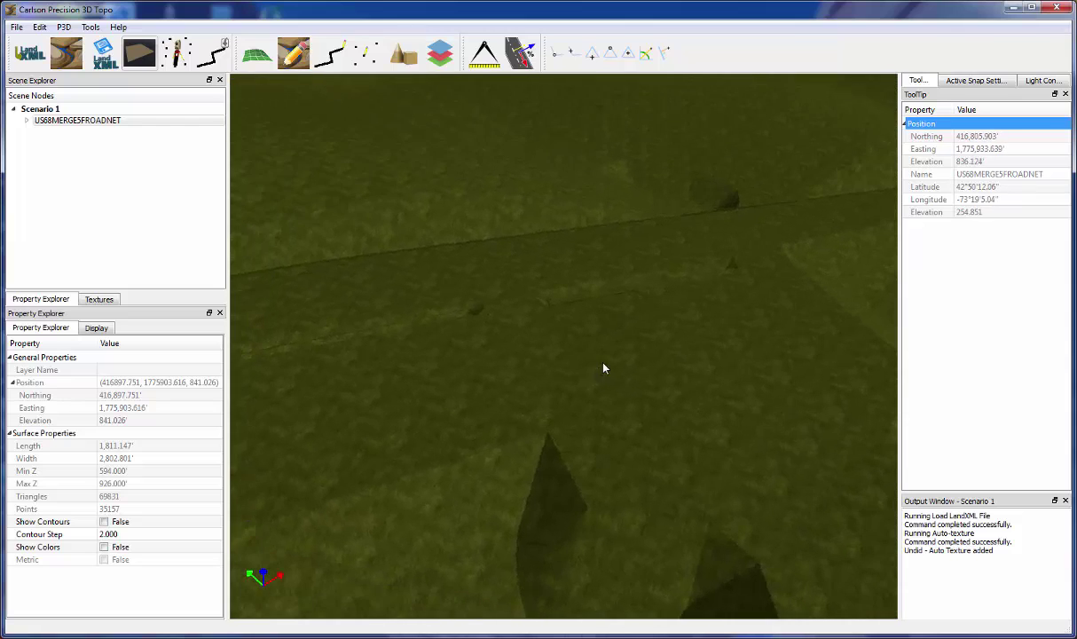
scroll(611, 368, "down", 5)
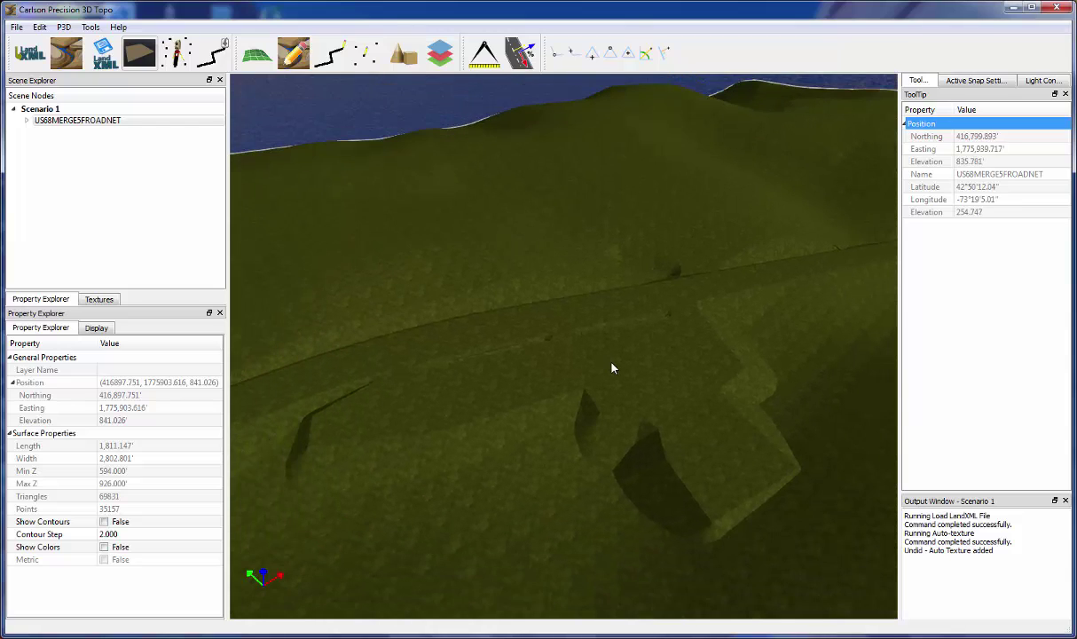
scroll(626, 364, "down", 1)
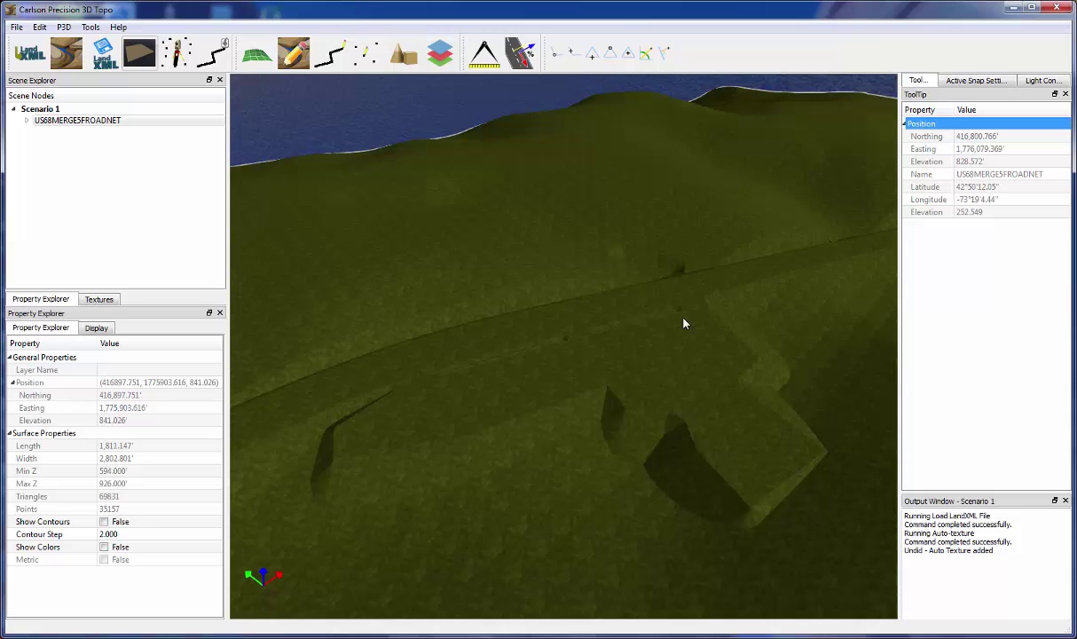
Run Auto Texture on the US68MERGE5FROADNET surface with Ashphalt_1.png and place sample points across the widened road area and side pad.
scroll(677, 336, "up", 5)
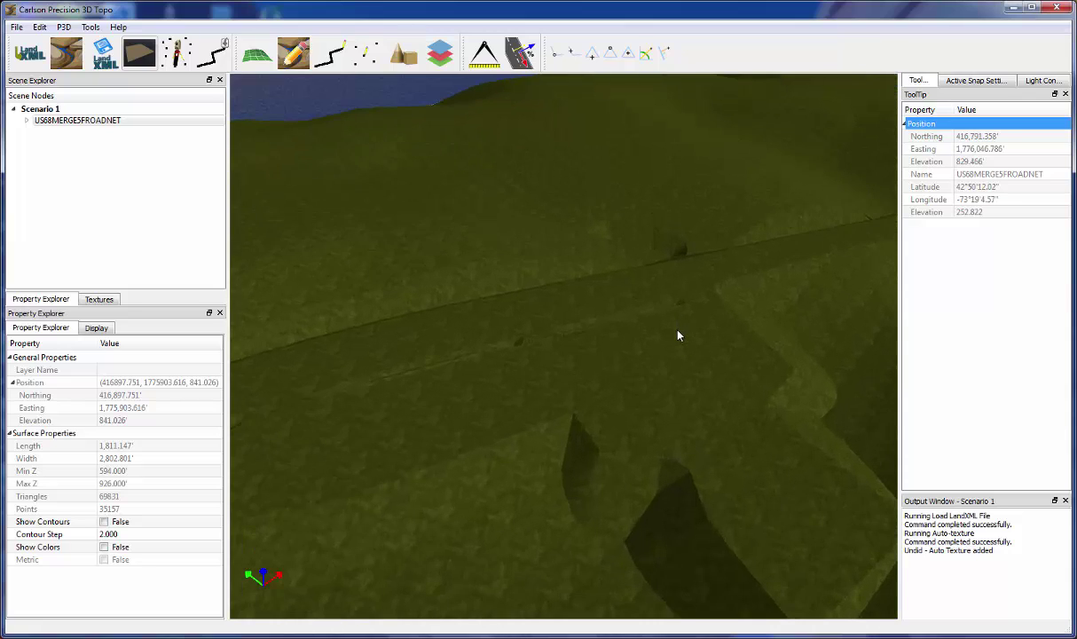
scroll(678, 335, "up", 2)
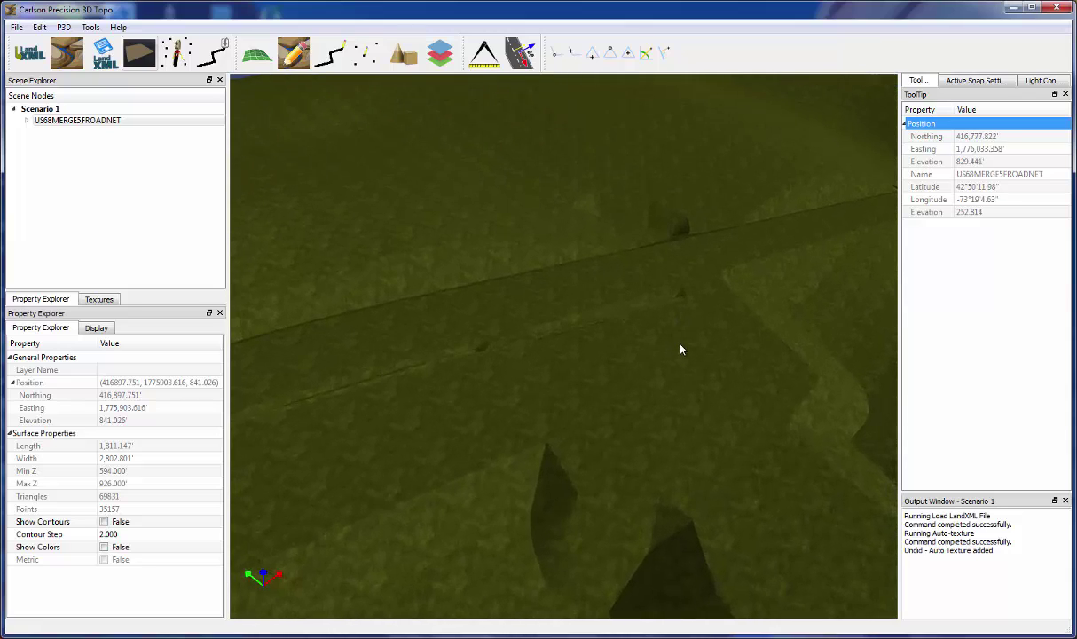
right_click(699, 323)
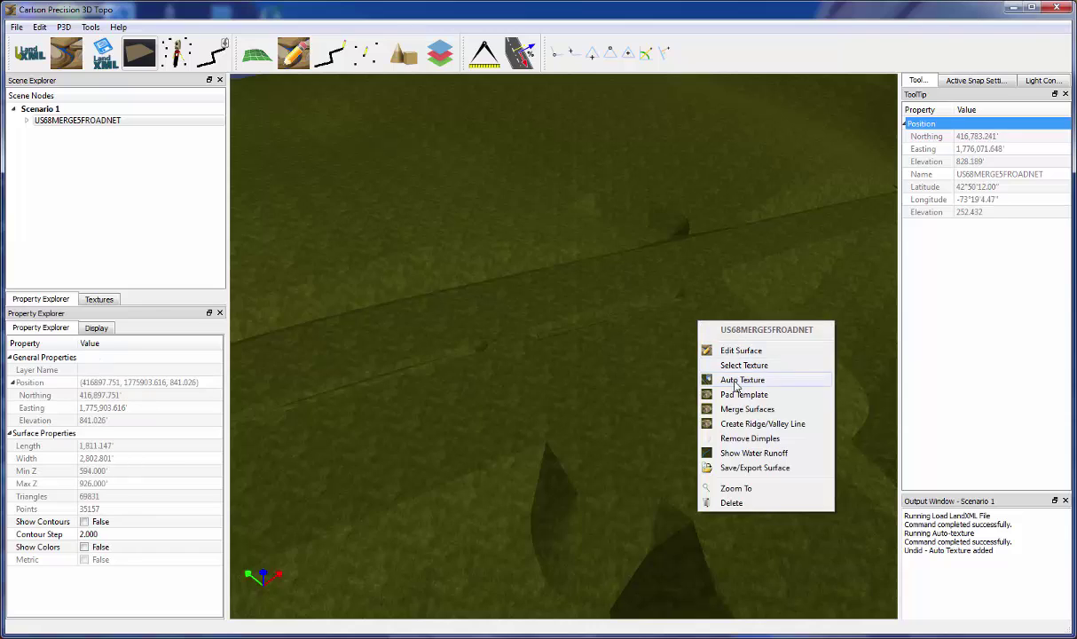
left_click(736, 382)
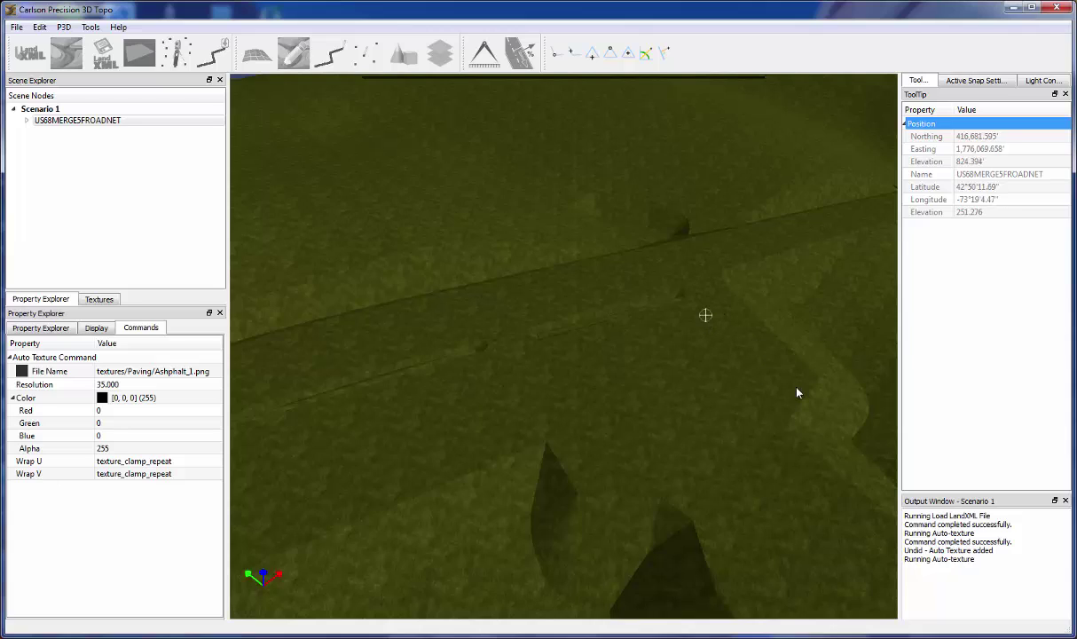
left_click(601, 423)
left_click(247, 539)
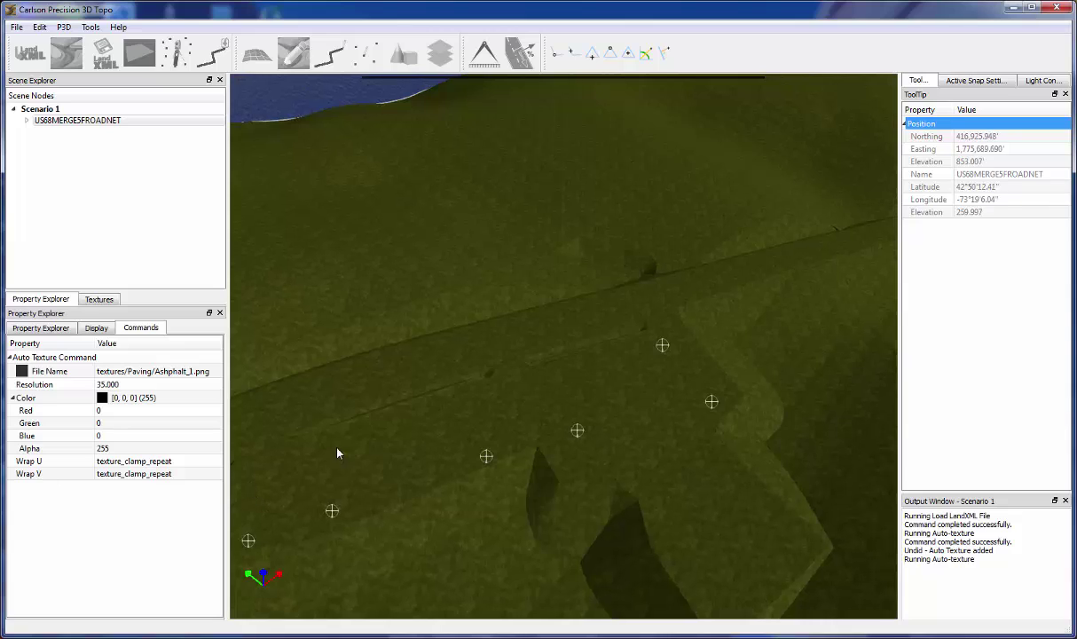
left_click(807, 541)
left_click(722, 609)
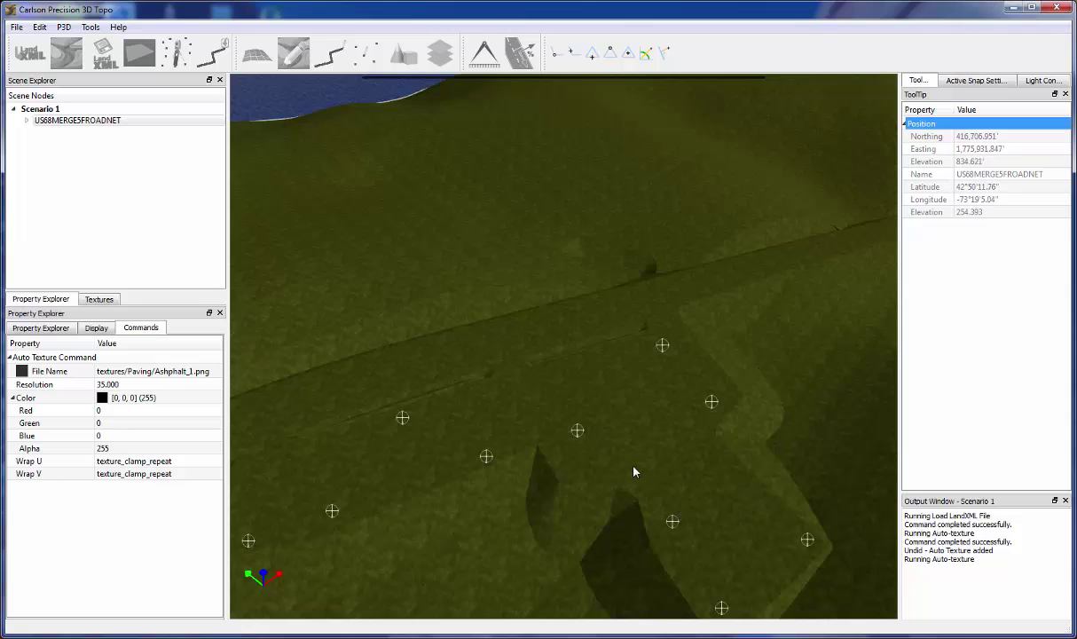
left_click(537, 380)
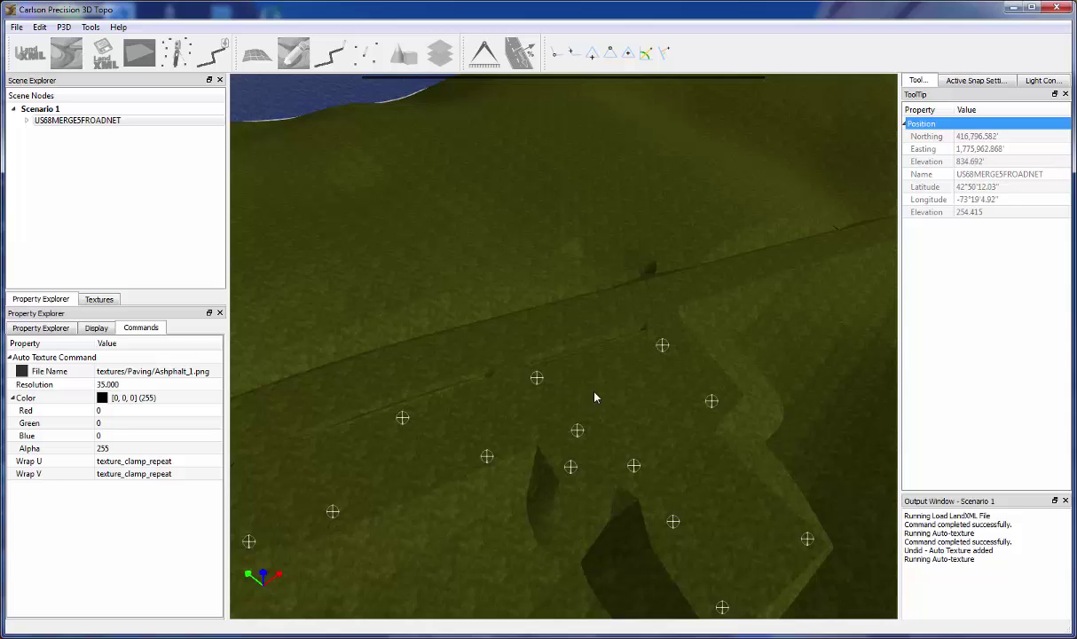
Generate the asphalt texture from the sample points, check the slivers between the road and side pad, and finish Auto Texture.
middle_click_drag(599, 393, 625, 355)
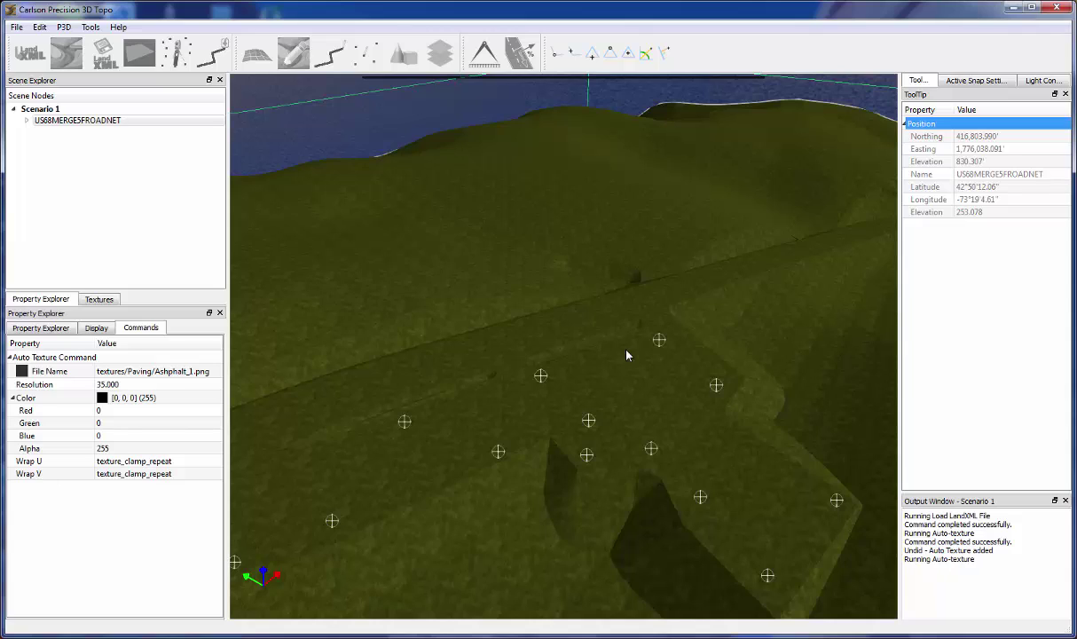
key("Return")
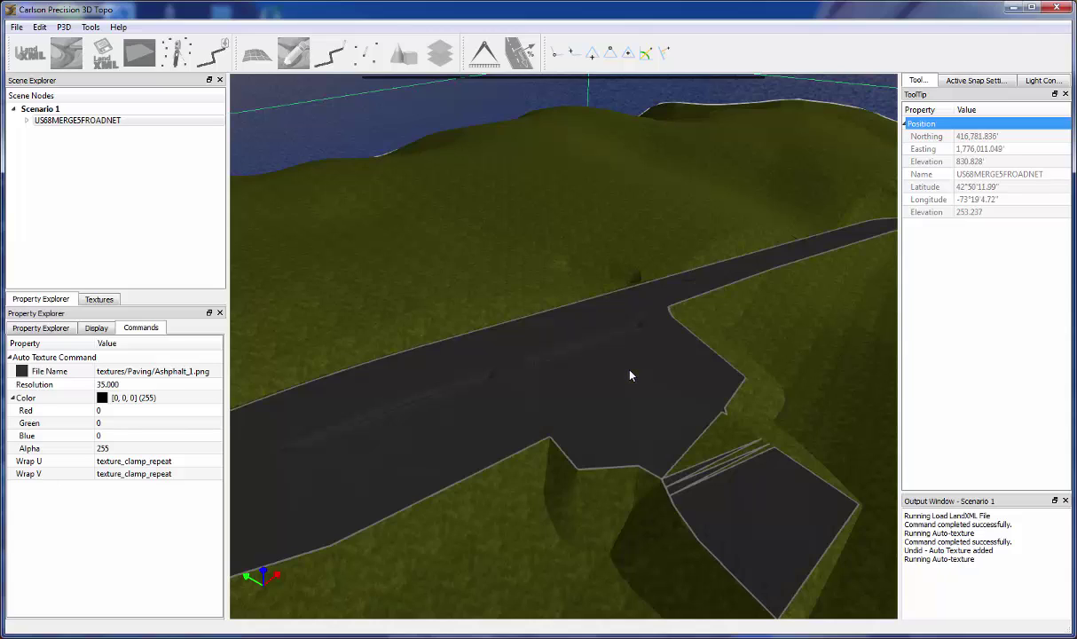
middle_click_drag(565, 416, 254, 434)
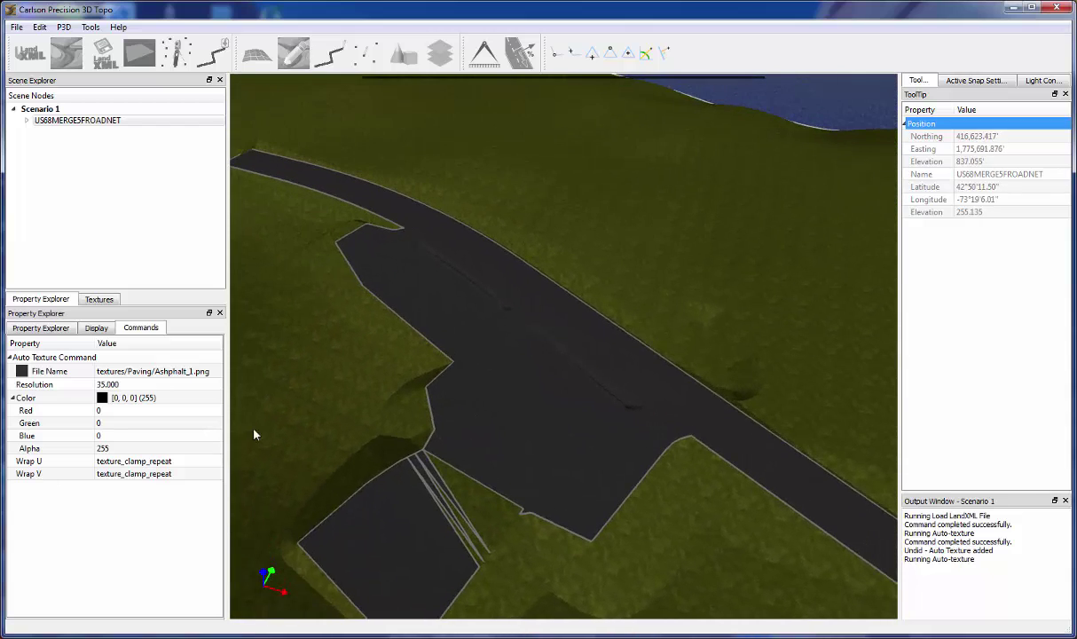
middle_click_drag(399, 368, 659, 345)
scroll(596, 336, "up", 8)
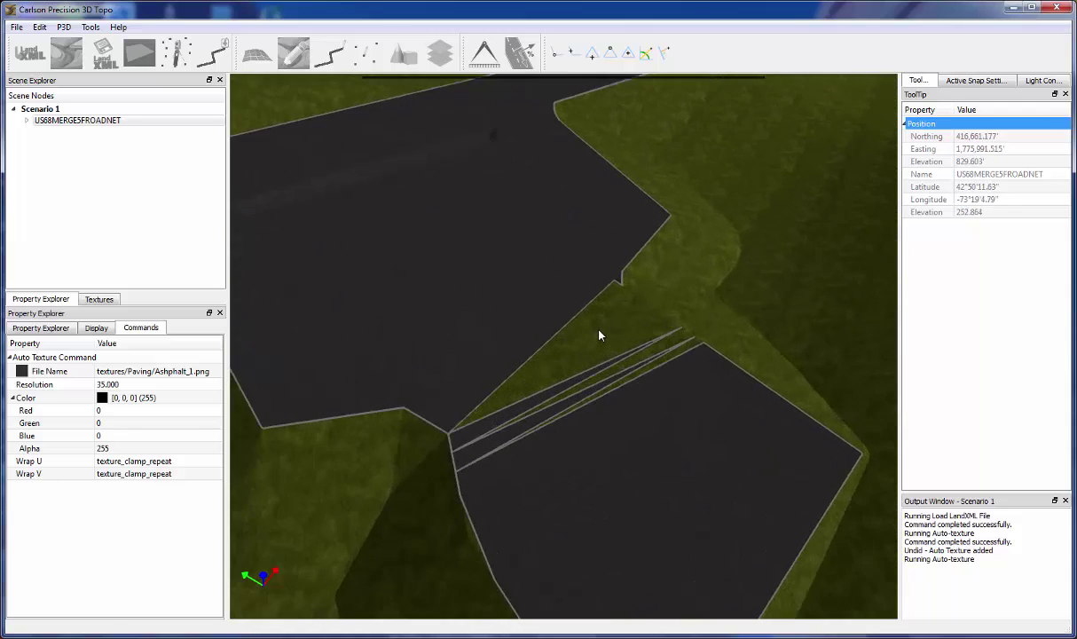
middle_click_drag(621, 435, 472, 438)
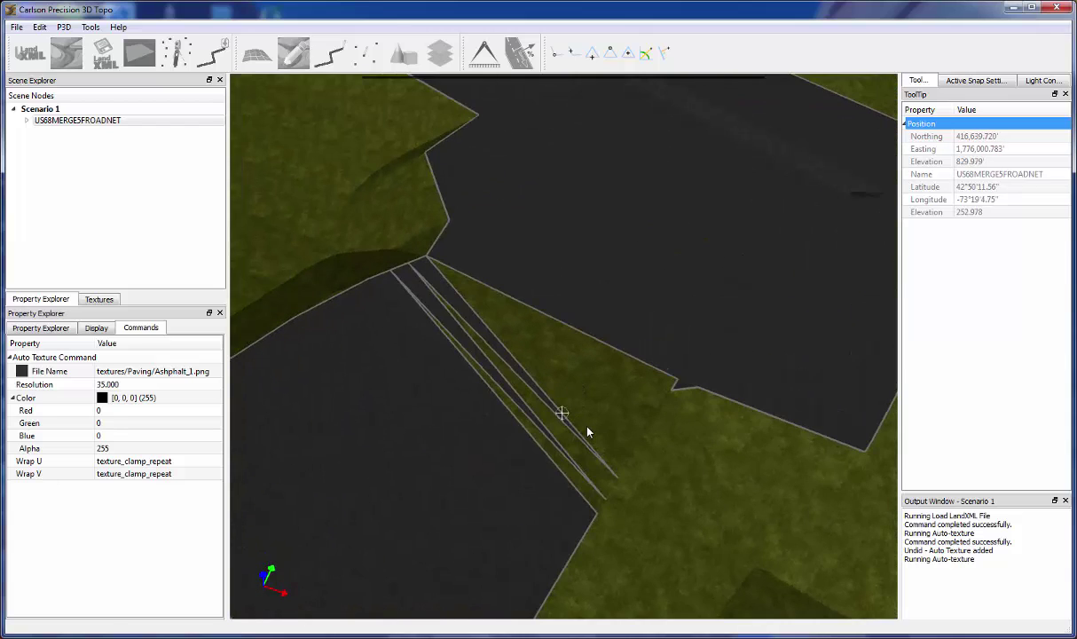
key("Escape")
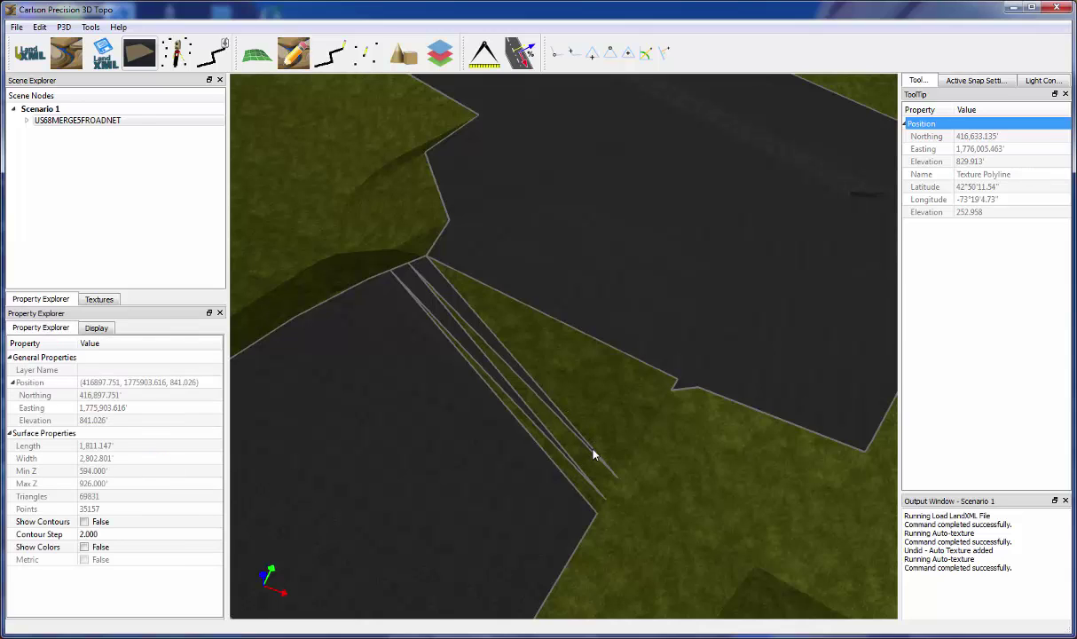
Select the asphalt texture polyline and remove the three stray vertices at the side pad's outer corner to eliminate the slivers.
left_click(593, 452)
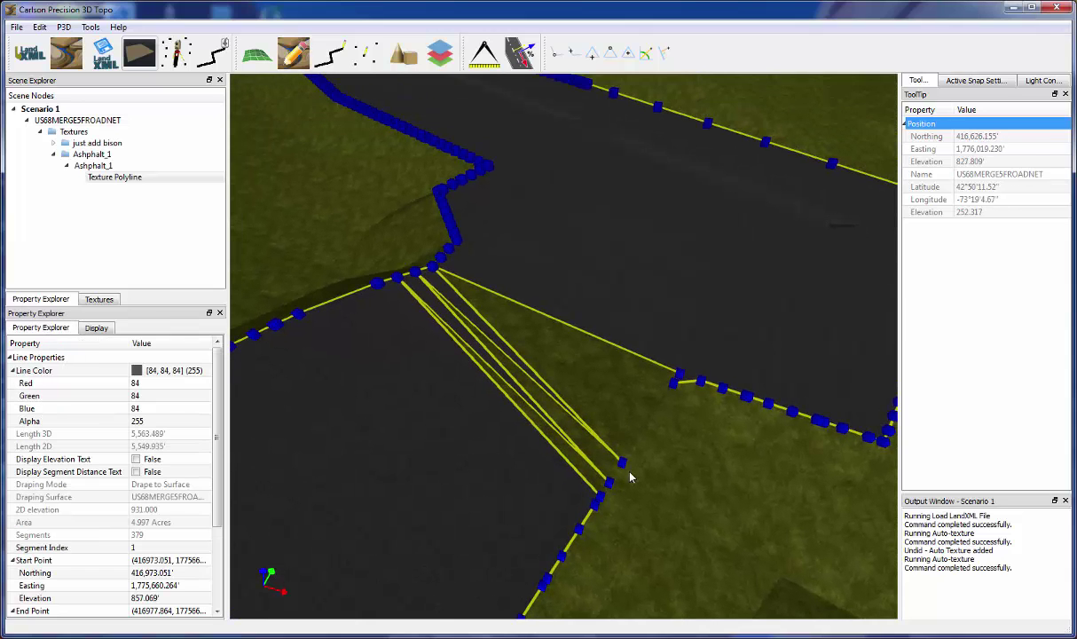
right_click(622, 461)
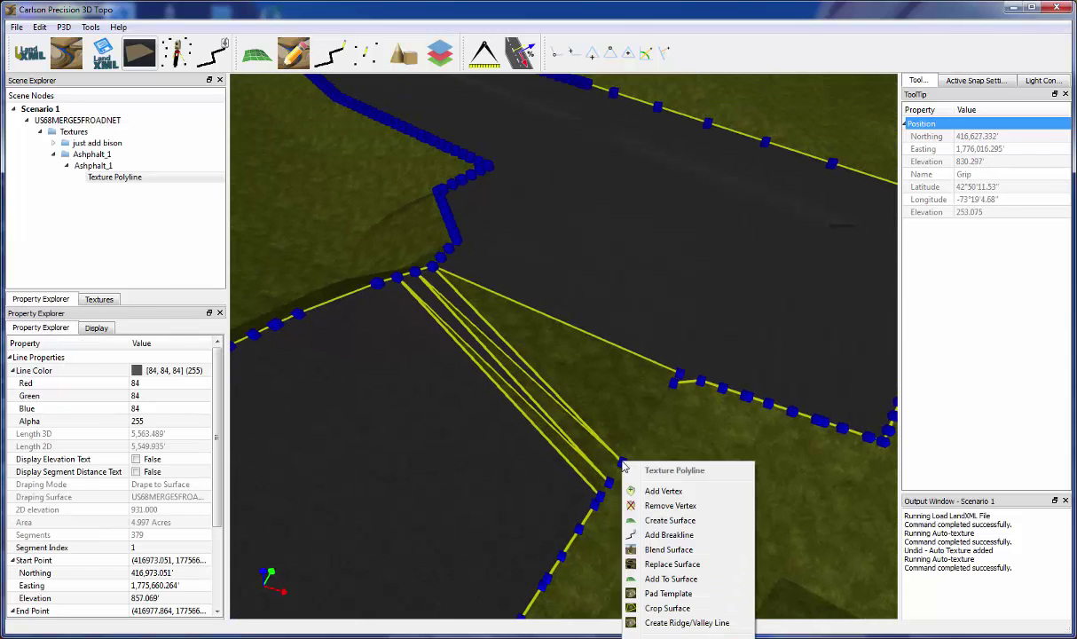
left_click(665, 505)
right_click(621, 491)
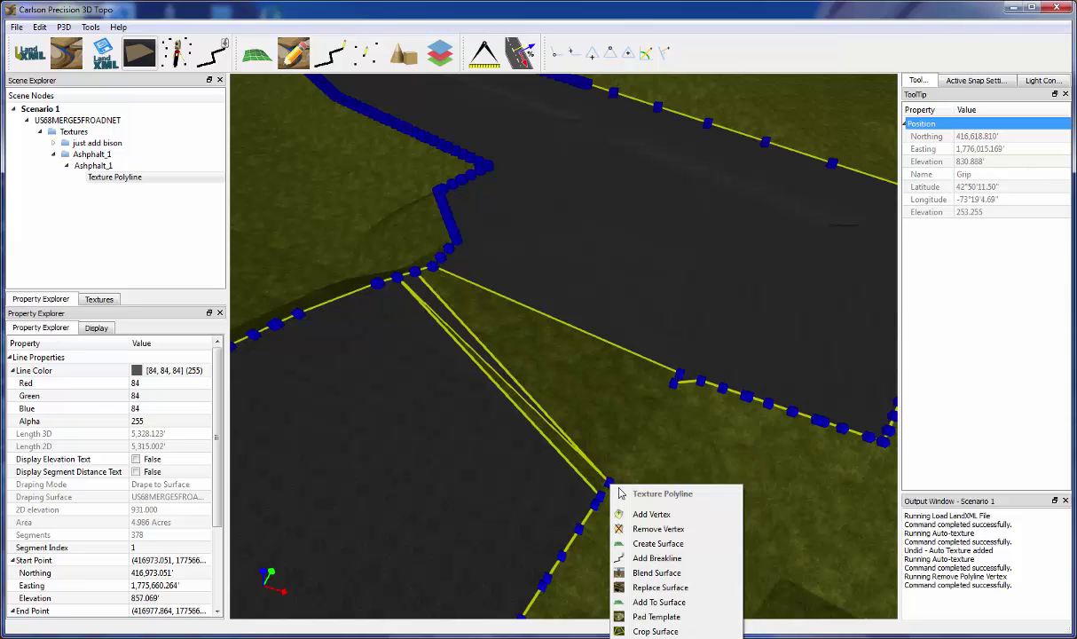
left_click(648, 529)
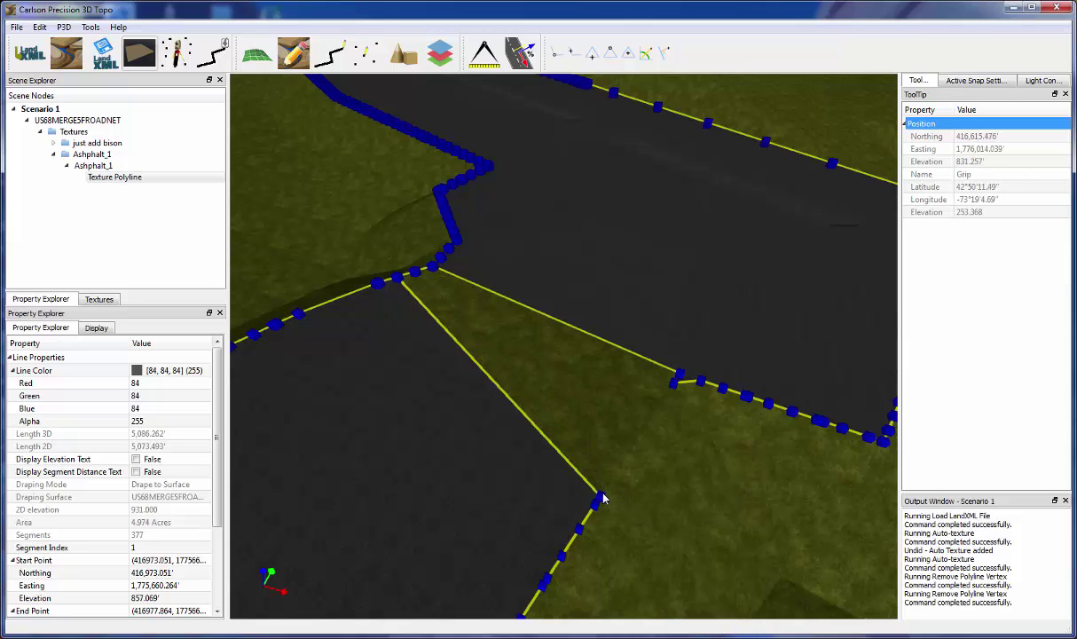
right_click(602, 499)
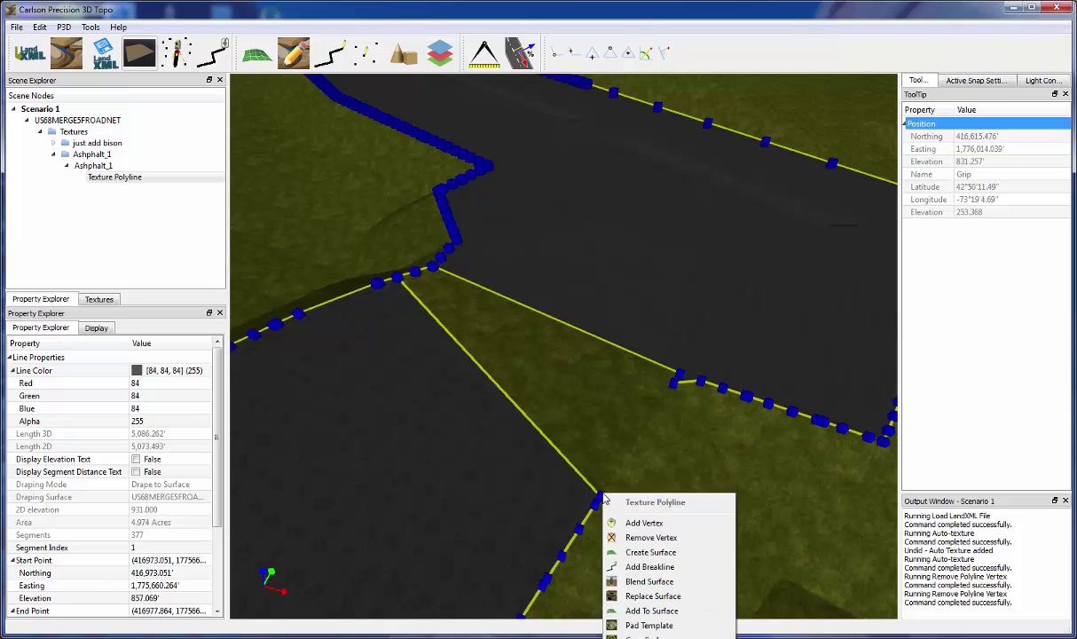
left_click(647, 538)
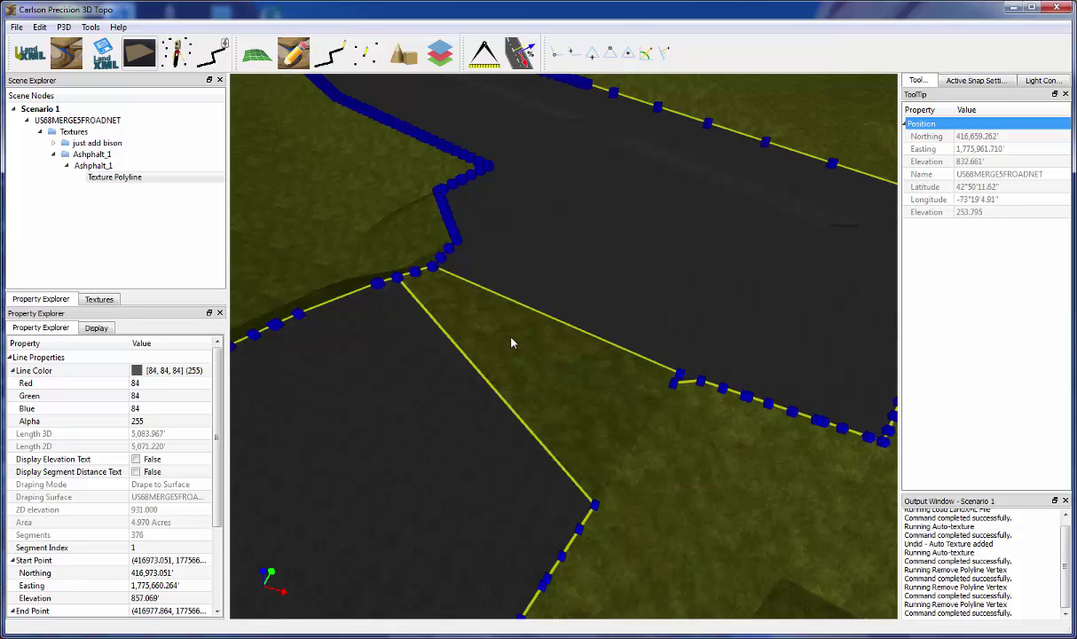
Remove three texture polyline vertices at the inner end of the grass gap, where the side pad meets the road paving.
left_click_drag(512, 342, 513, 475)
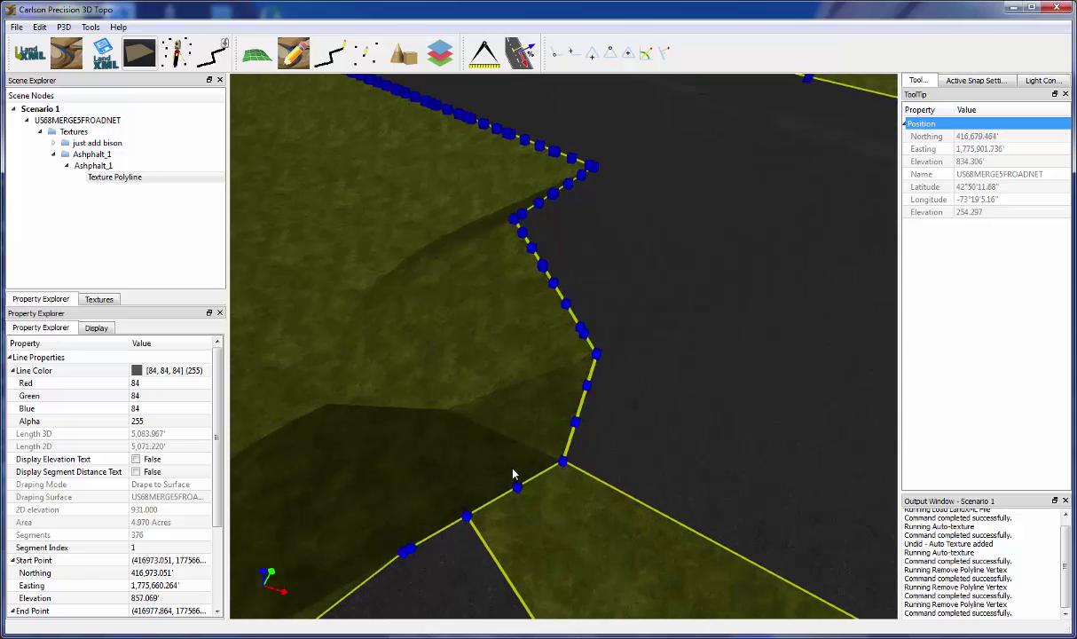
left_click_drag(531, 523, 678, 498)
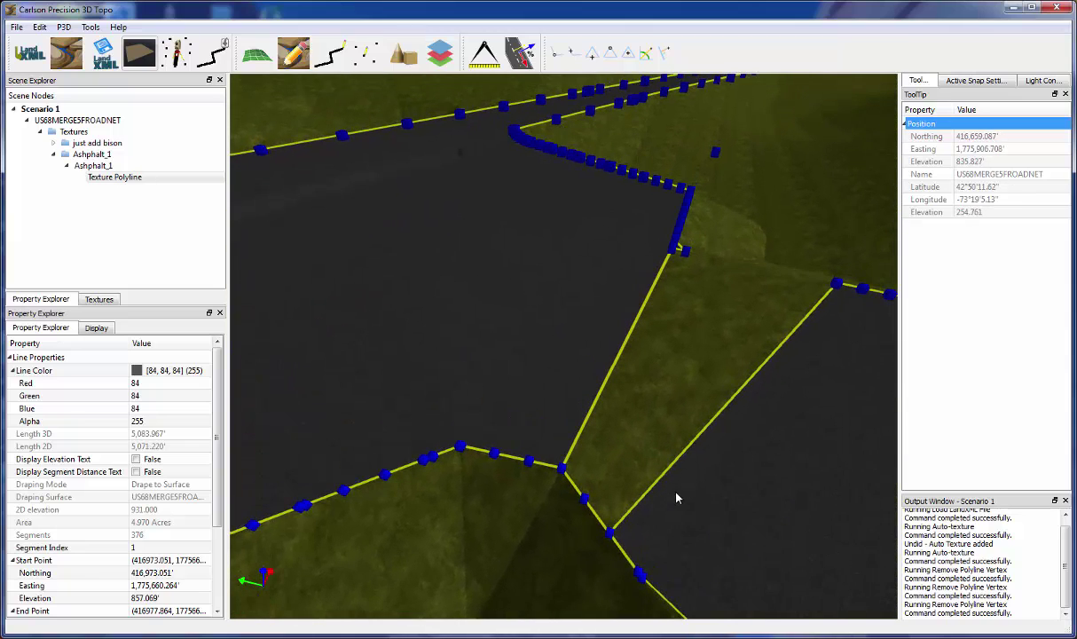
right_click(586, 510)
left_click(610, 547)
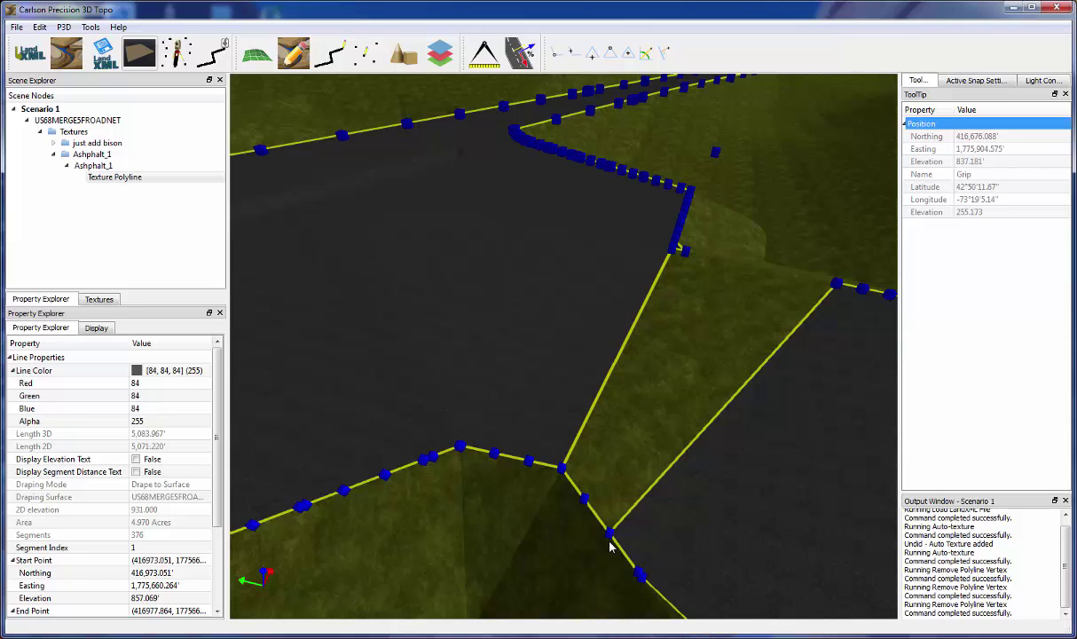
right_click(584, 501)
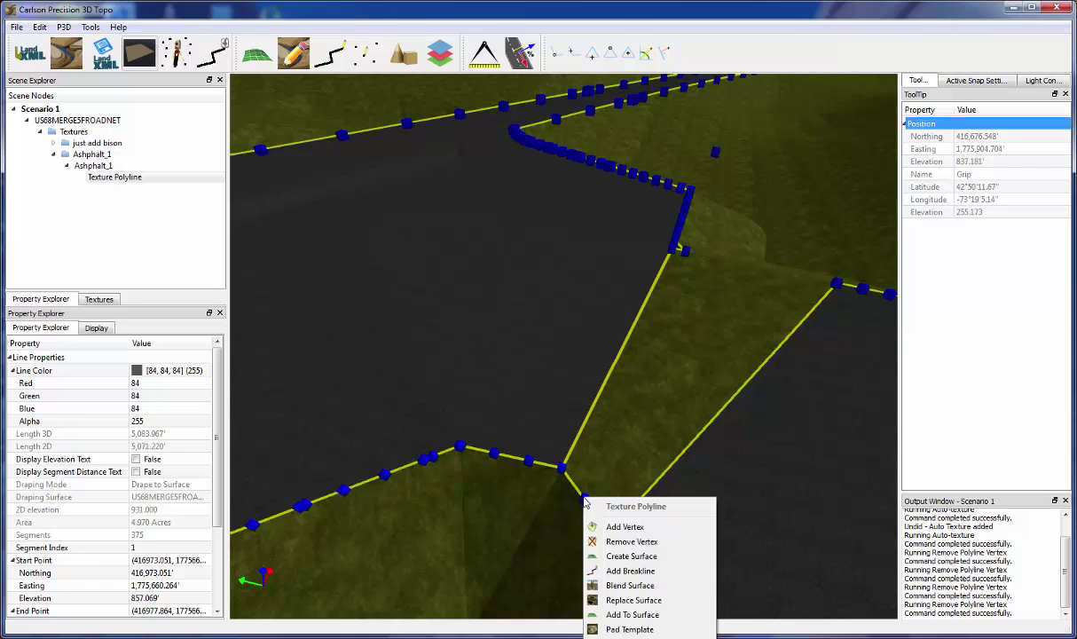
left_click(609, 546)
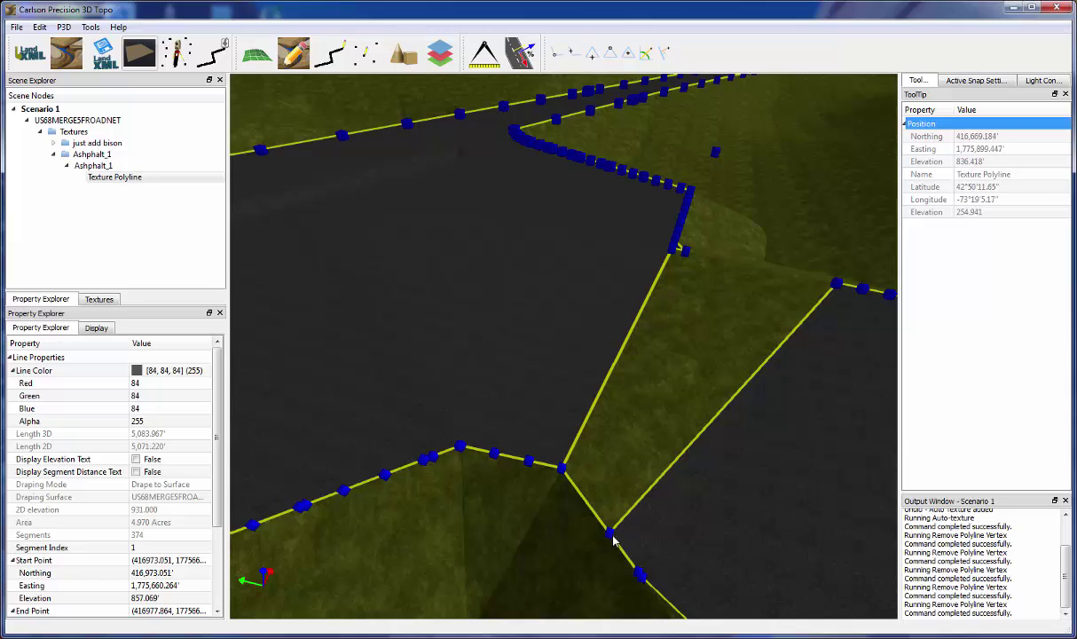
right_click(610, 533)
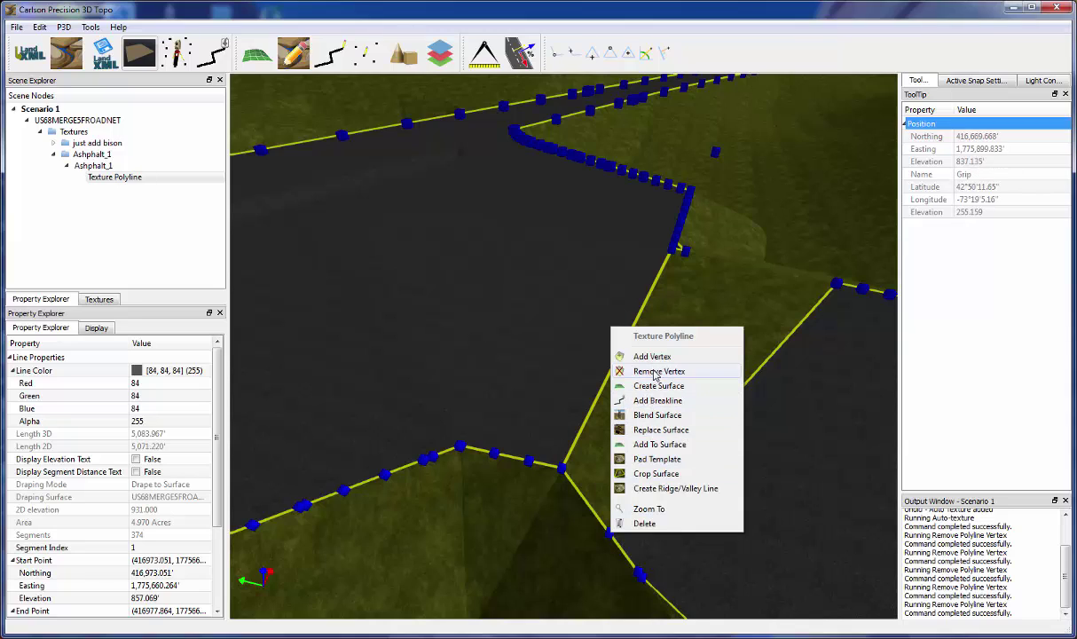
left_click(652, 371)
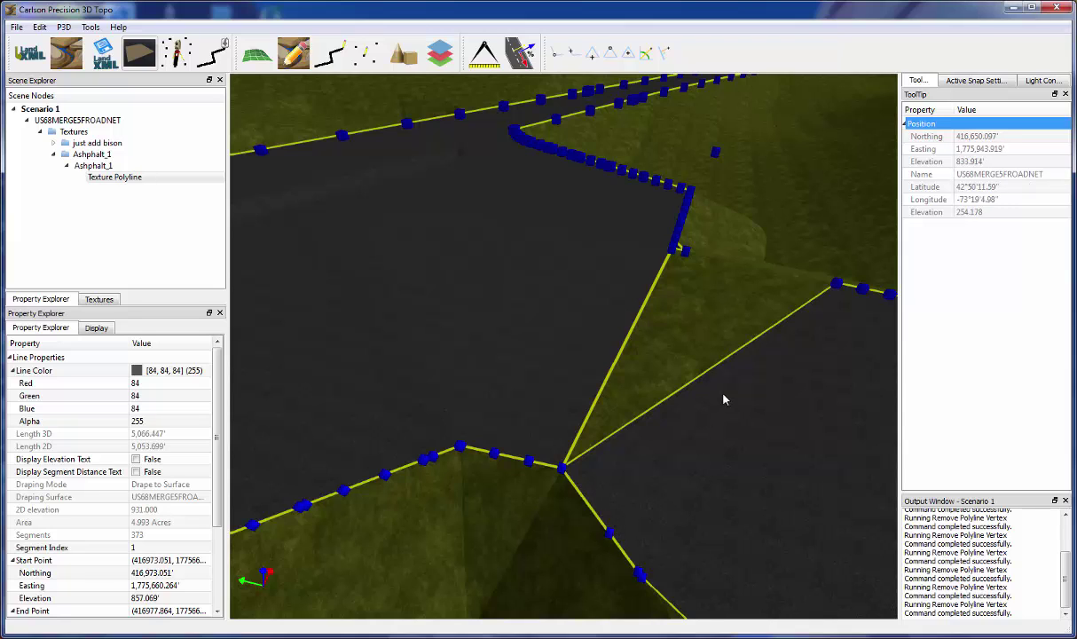
Turn on the TIN Point snap for moving the asphalt texture polyline's vertices.
left_click_drag(701, 461, 675, 442)
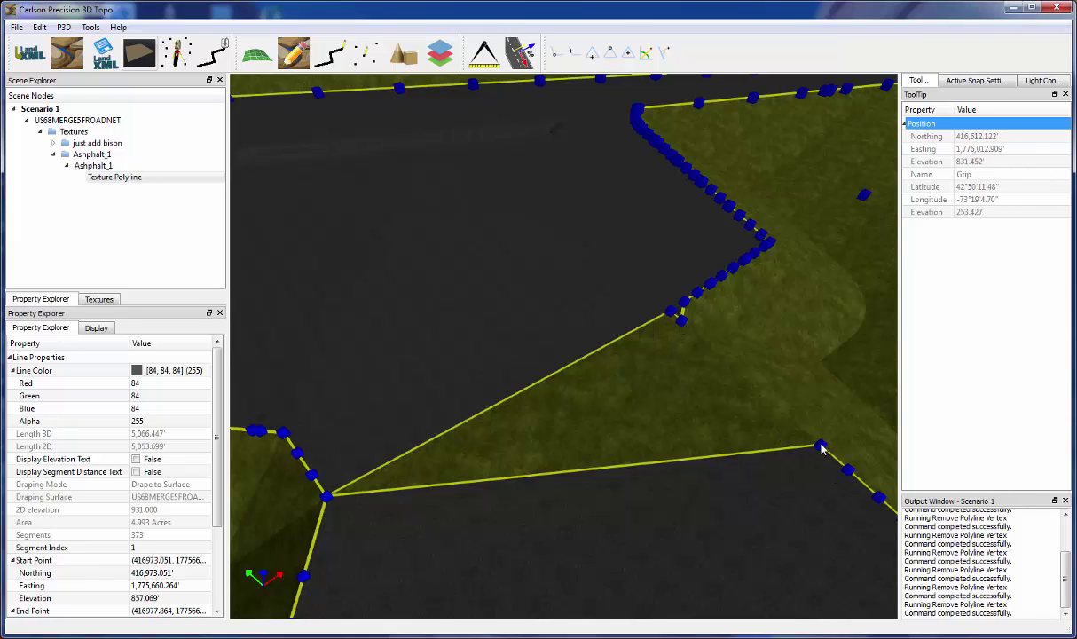
left_click(610, 53)
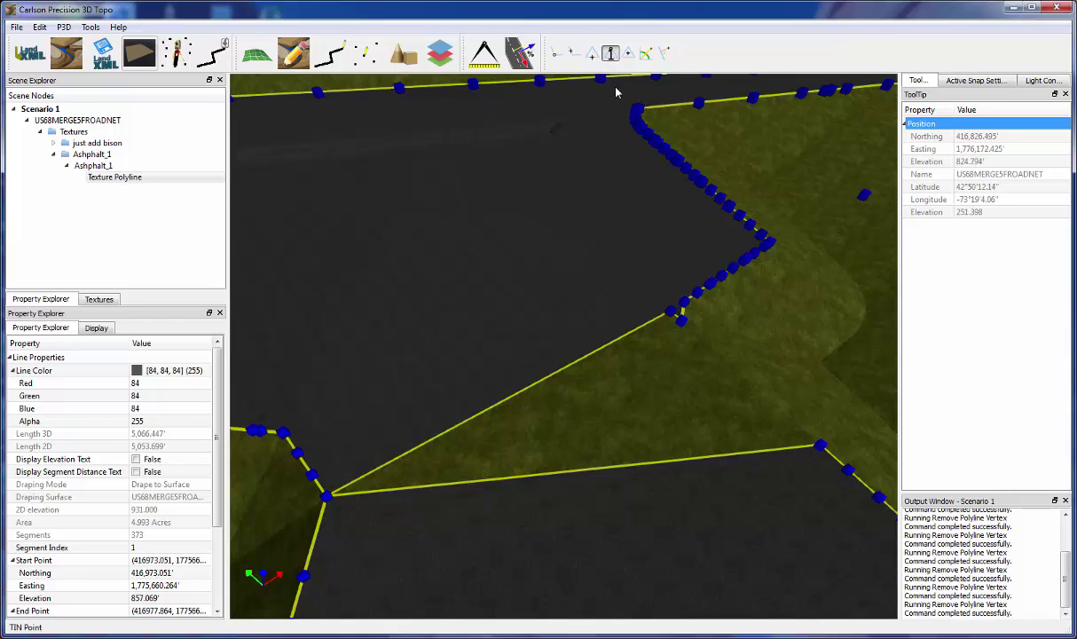
middle_click_drag(708, 397, 639, 376)
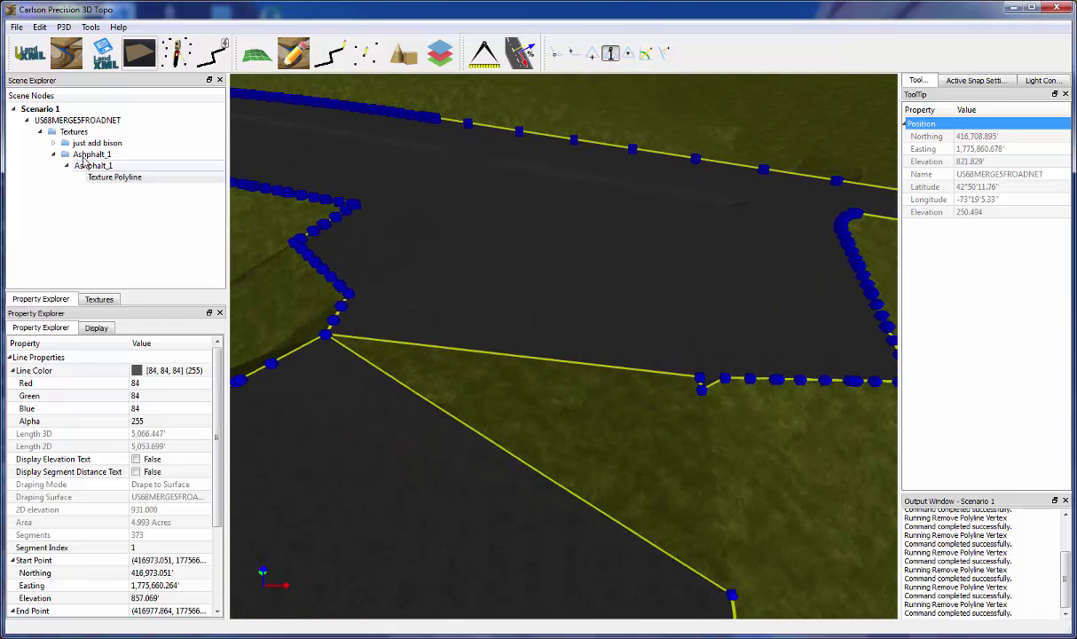
Show the US68MERGE5FROADNET surface as wireframe, examine the triangulation around the grass gap, and switch the wireframe off again.
left_click(77, 120)
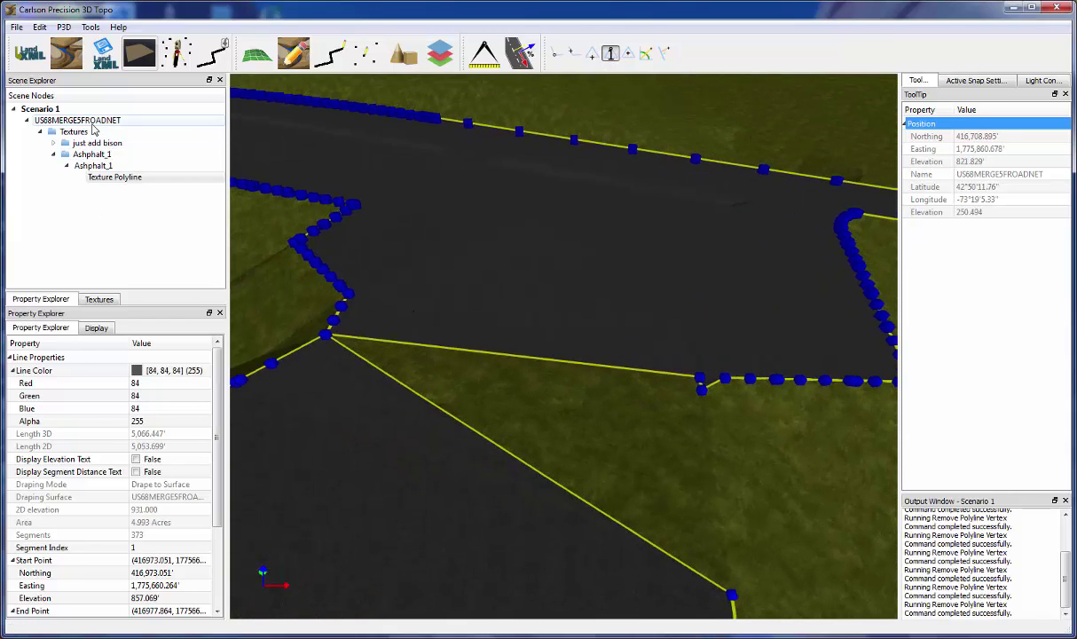
left_click(96, 327)
left_click(108, 408)
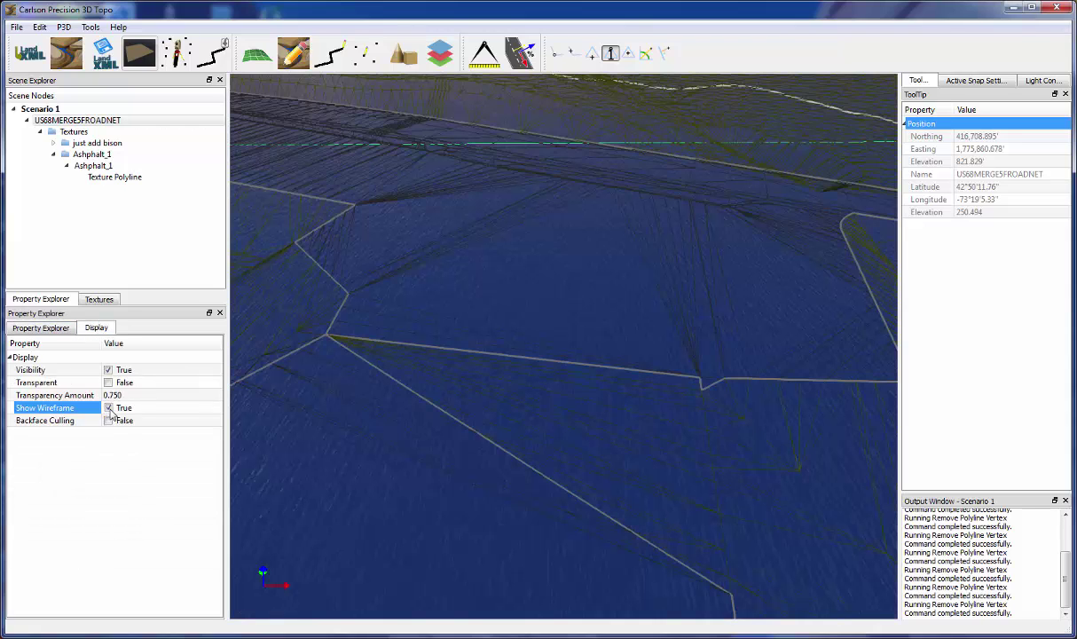
left_click_drag(636, 451, 643, 475)
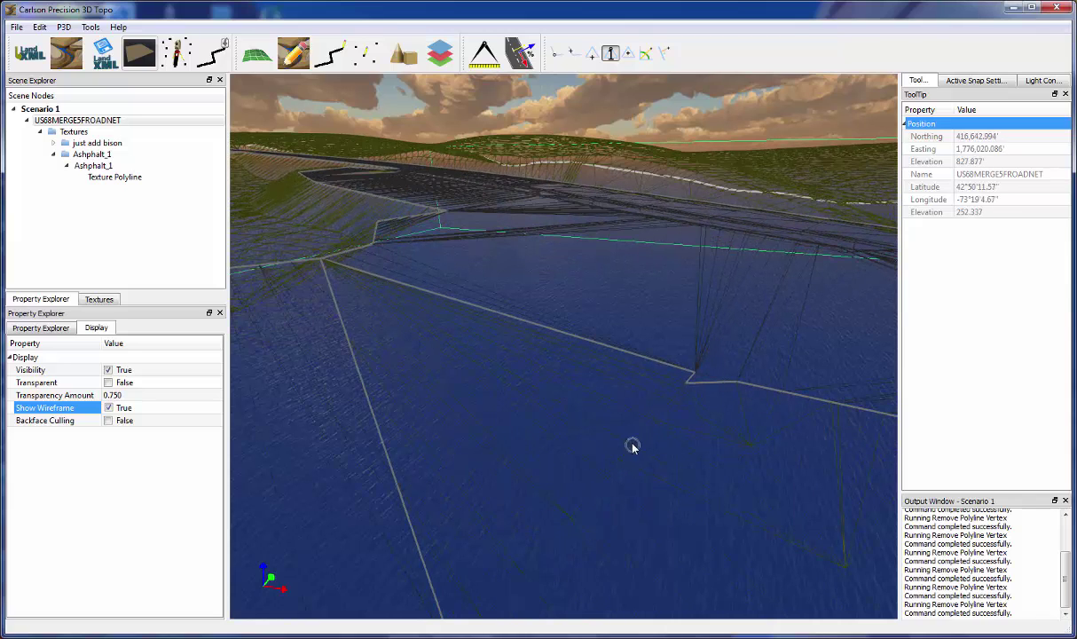
scroll(613, 439, "up", 3)
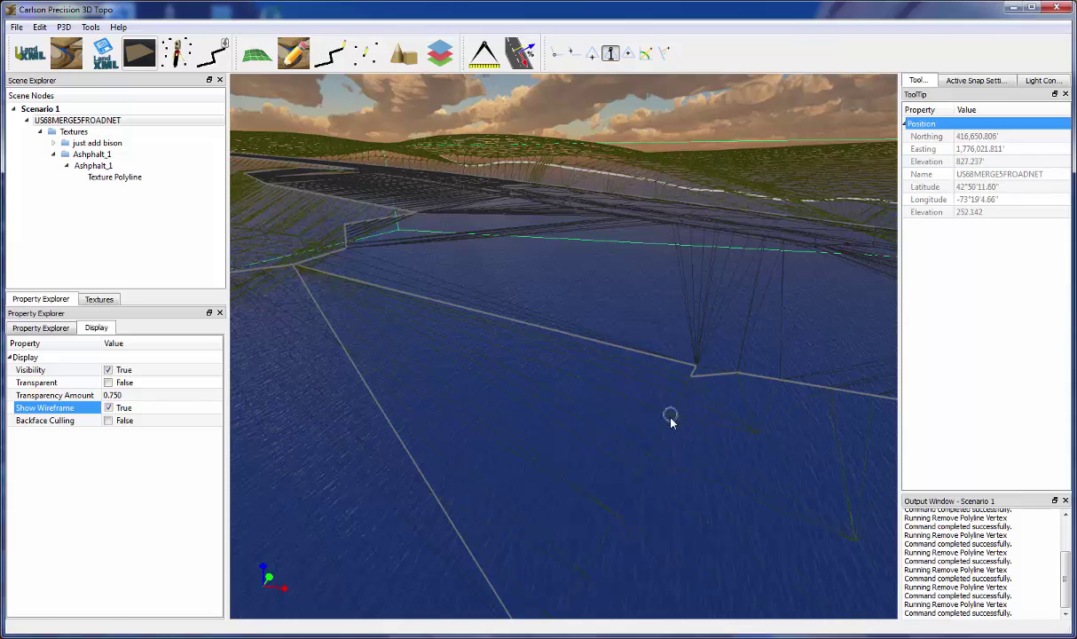
left_click(109, 408)
mouse_move(707, 395)
left_mouse_down()
mouse_move(693, 509)
mouse_move(703, 414)
left_mouse_up()
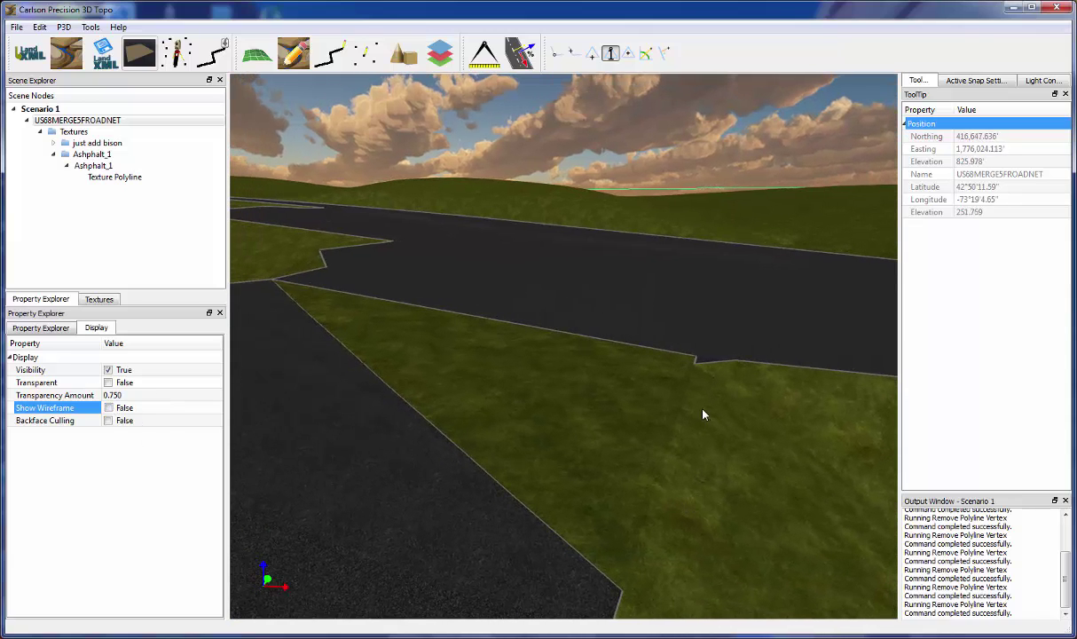
Close the grass gap by moving the side pad's corner vertex to the road's corner vertex and removing the stray vertex between them.
left_click(593, 568)
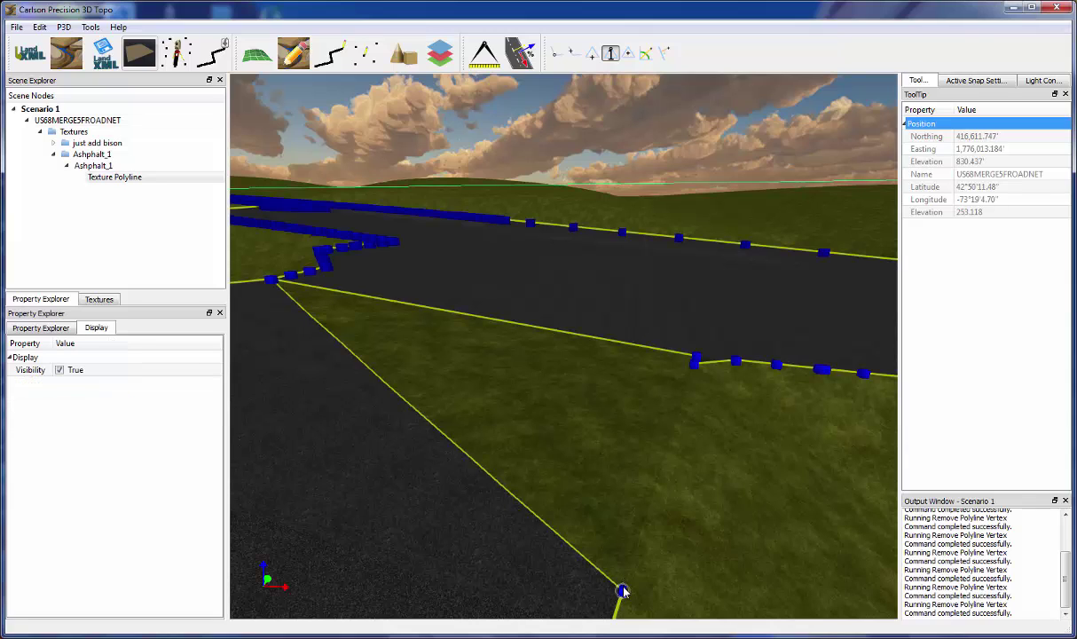
left_click_drag(647, 562, 623, 562)
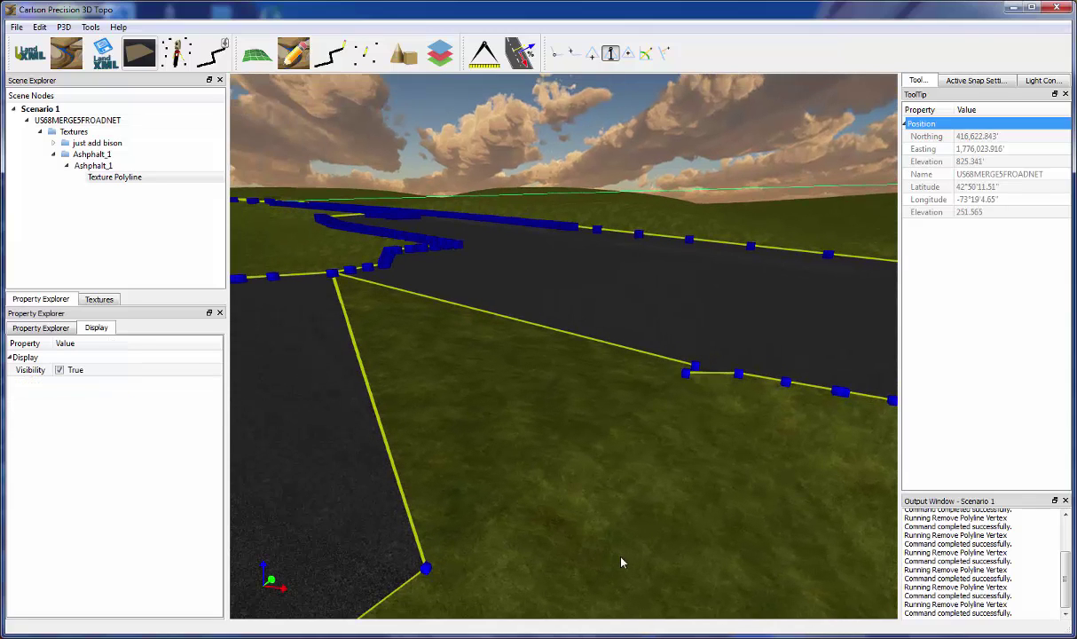
left_click_drag(424, 569, 643, 538)
right_click(642, 533)
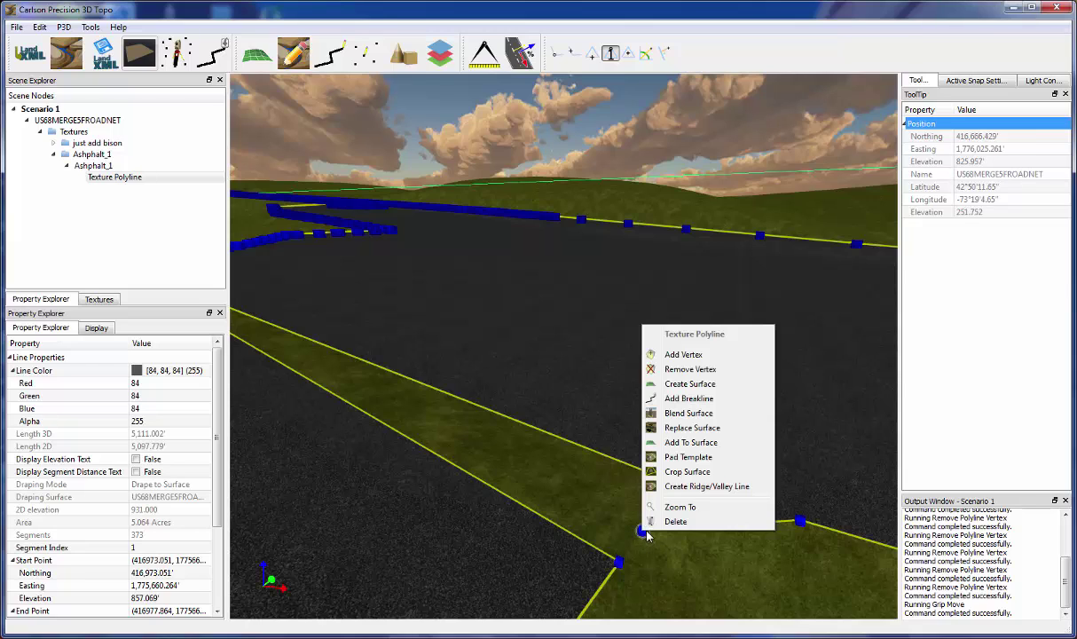
left_click(657, 368)
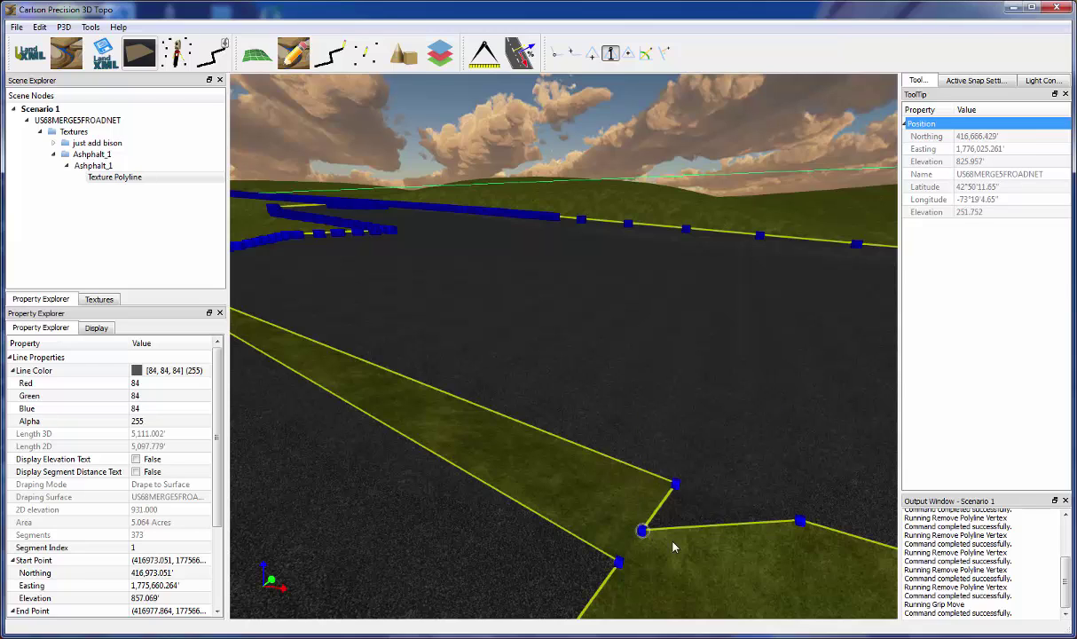
left_click_drag(620, 564, 671, 485)
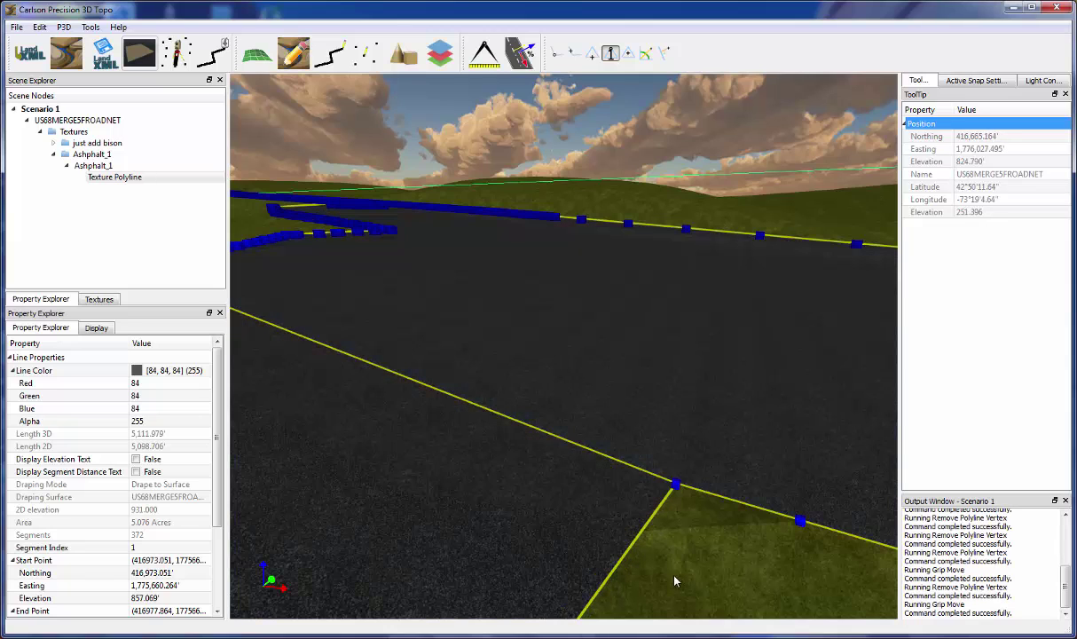
Move the joined corner vertex outward towards the grass, and deselect the texture polyline.
scroll(661, 568, "down", 1)
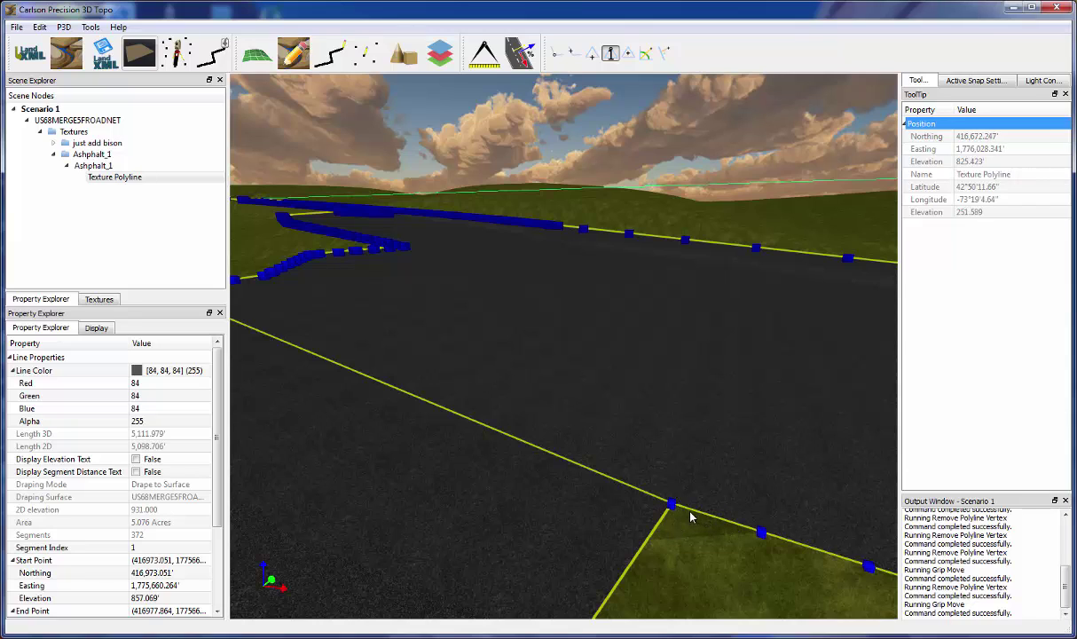
left_click_drag(672, 504, 647, 539)
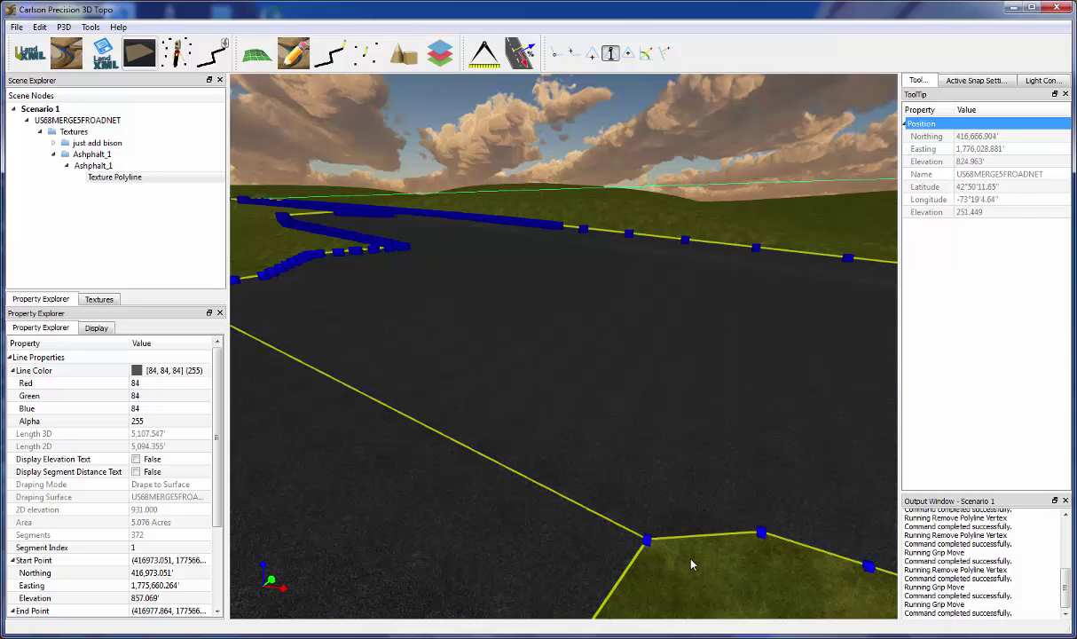
key("Escape")
Extend the asphalt at the far end of the paved area by moving its two end vertices outward to the slope's edge.
scroll(693, 564, "down", 1)
left_click_drag(565, 545, 584, 422)
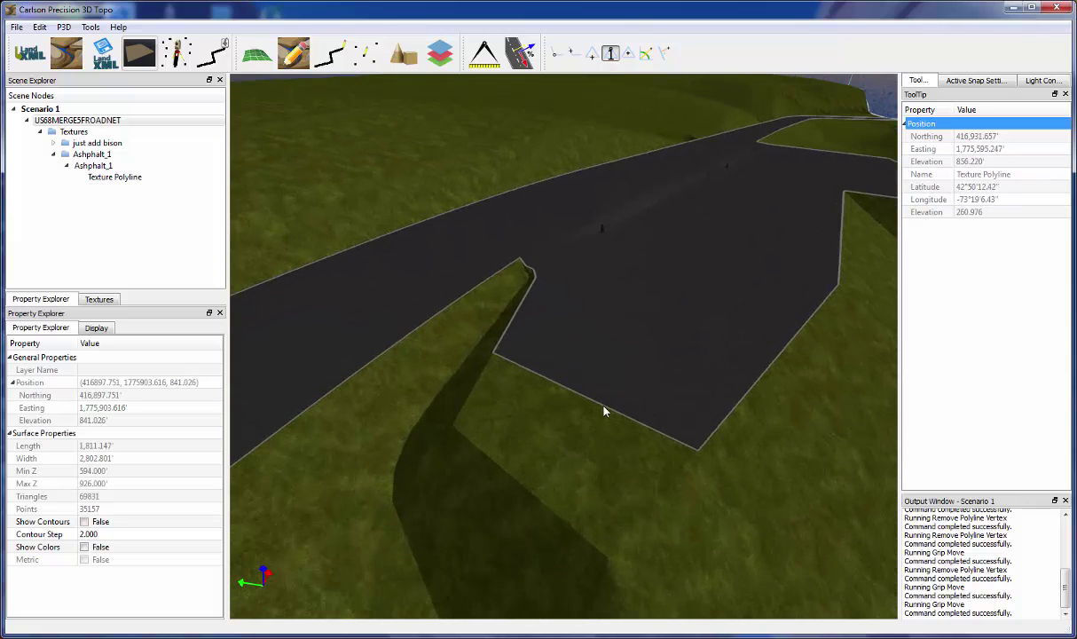
left_click(697, 450)
left_click_drag(698, 452, 609, 558)
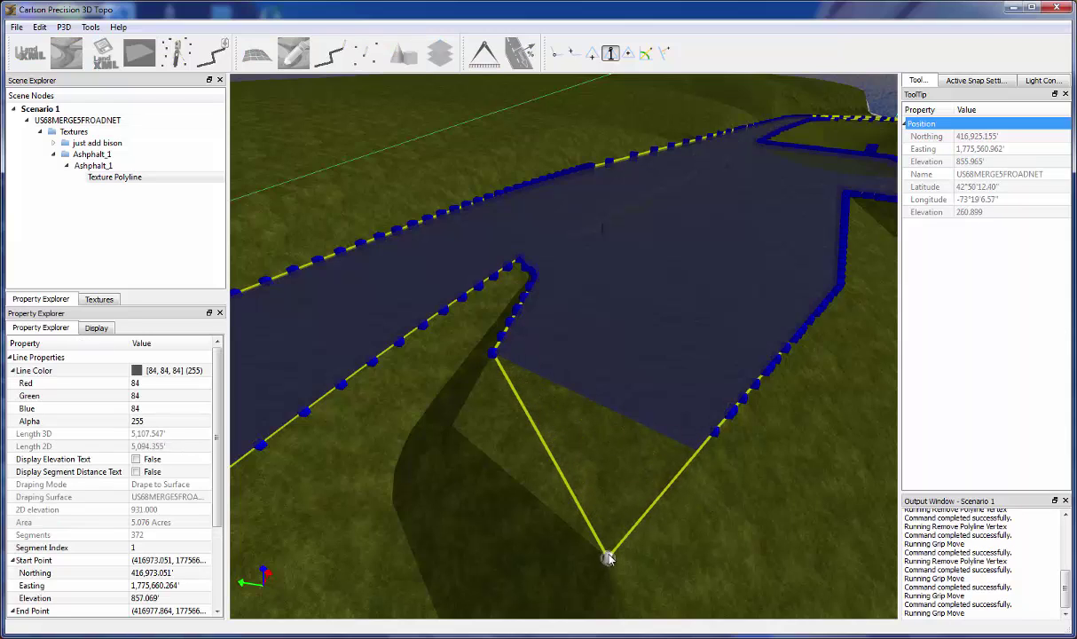
left_click_drag(487, 354, 452, 426)
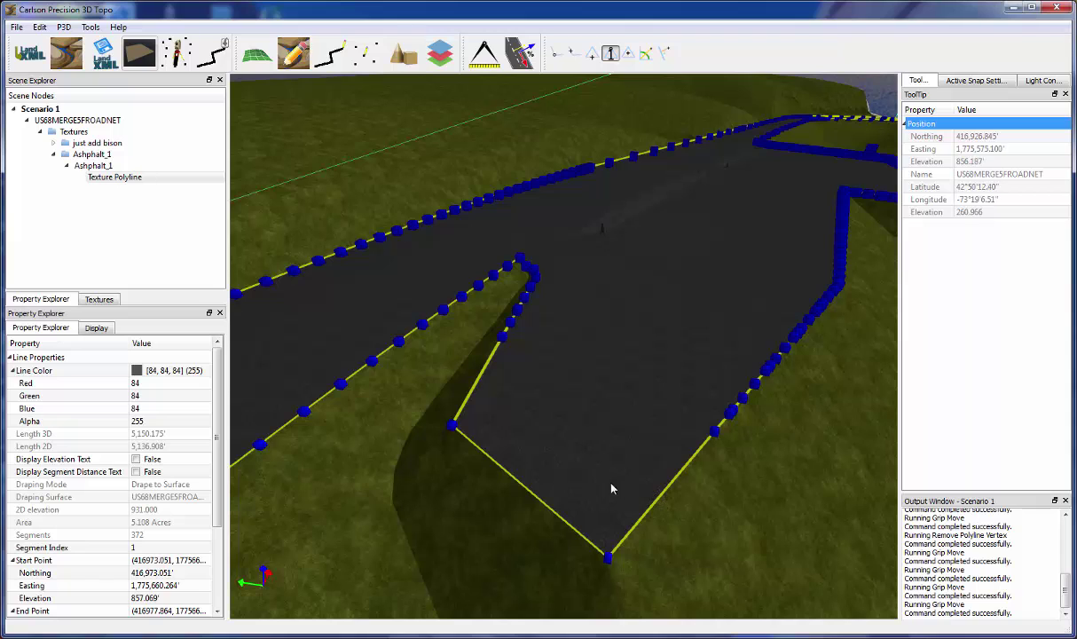
mouse_move(602, 461)
middle_mouse_down()
mouse_move(574, 432)
mouse_move(591, 462)
middle_mouse_up()
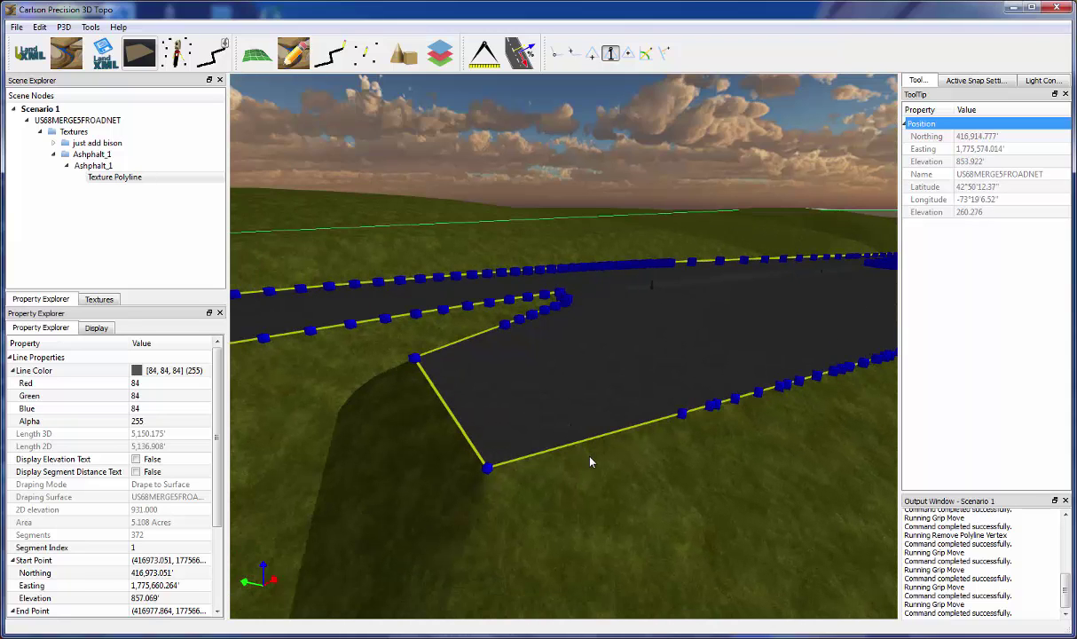
left_click(587, 410)
Run Auto Texture on the US68MERGE5FROADNET surface beside the road's far edge and choose rock10.JPG from the Stone textures folder.
middle_click_drag(587, 409, 577, 418)
middle_click_drag(701, 321, 643, 366)
middle_click_drag(735, 406, 488, 375)
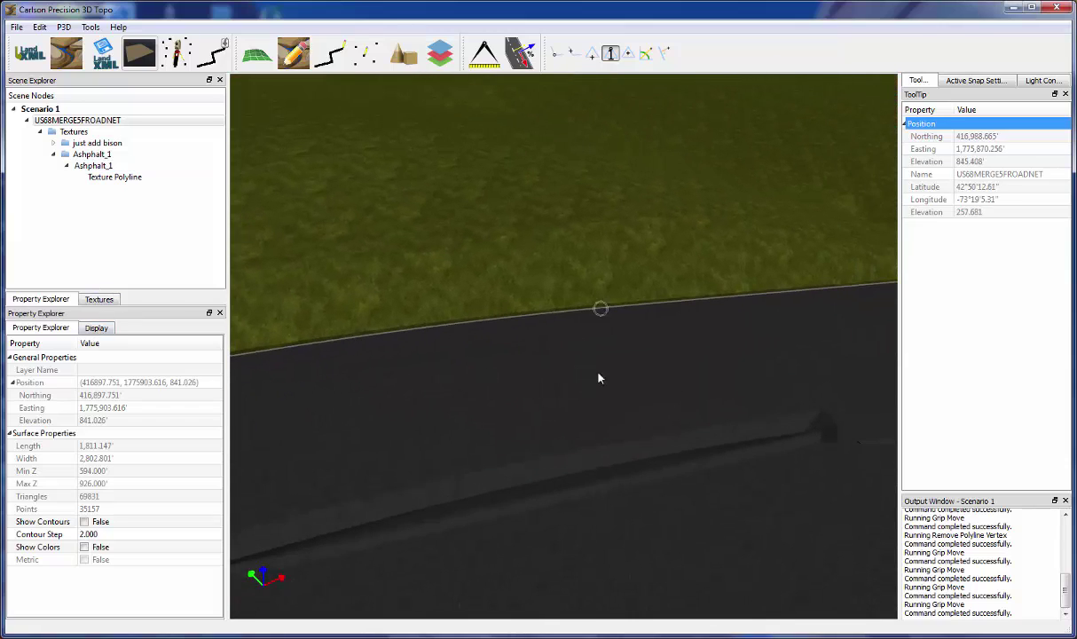
right_click(568, 265)
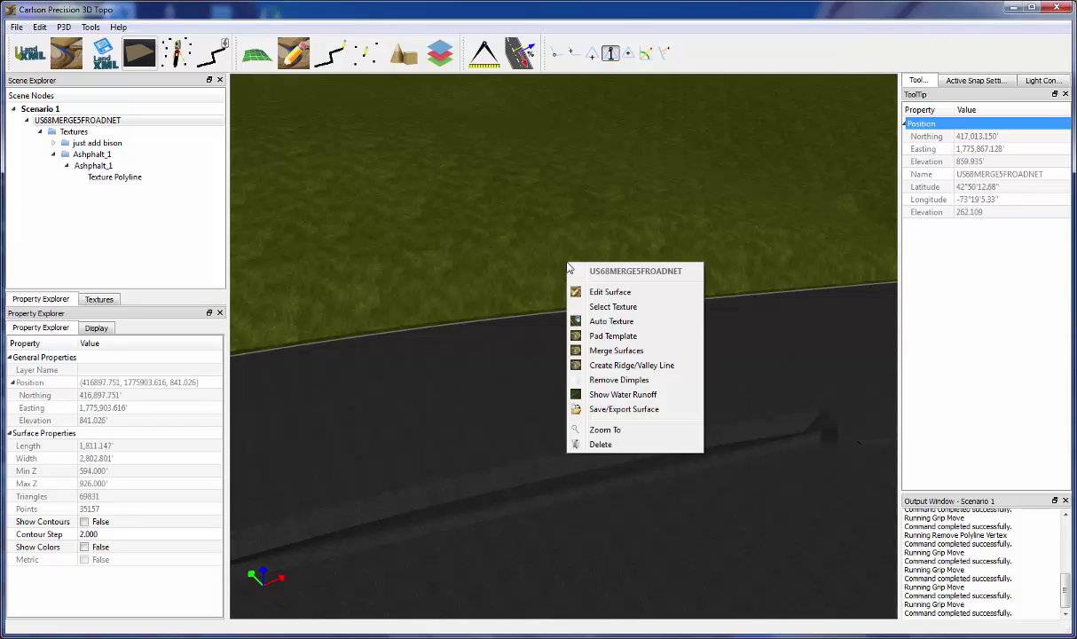
left_click(612, 322)
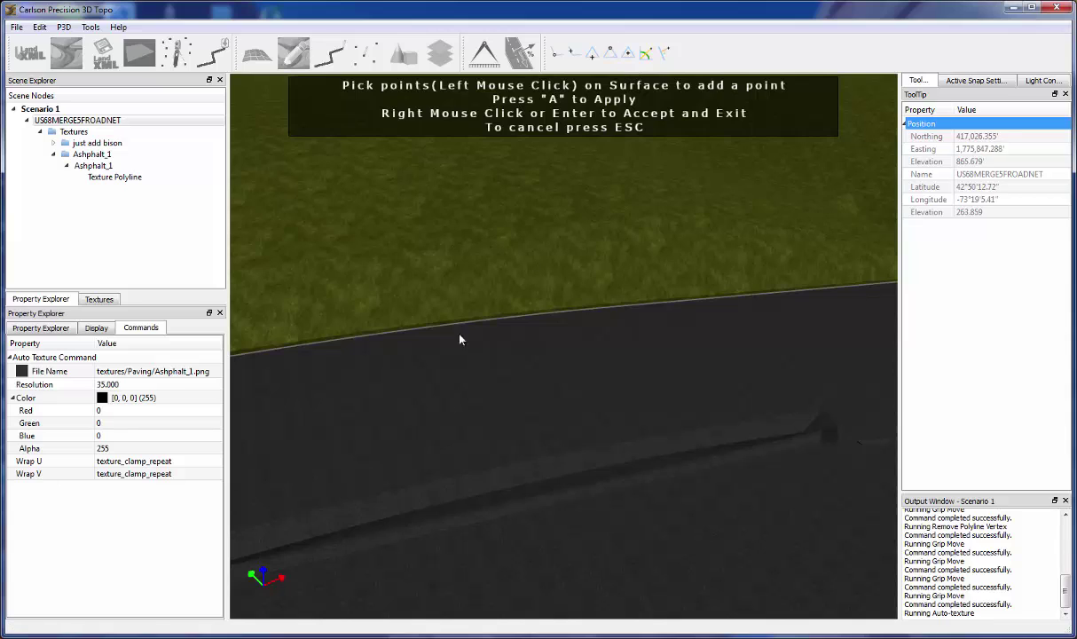
left_click(218, 371)
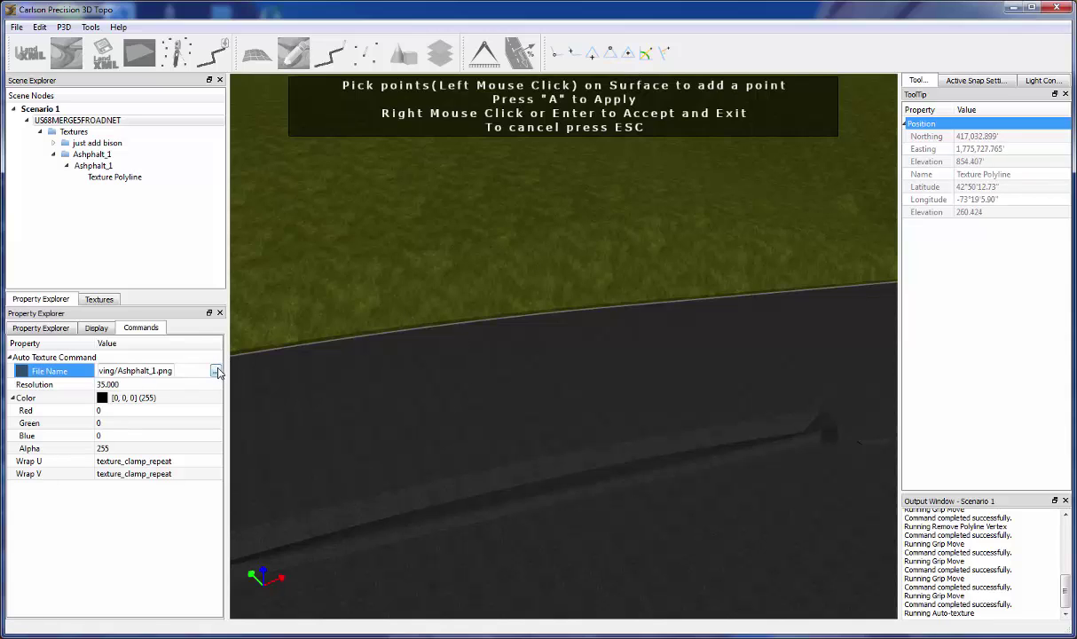
left_click(218, 371)
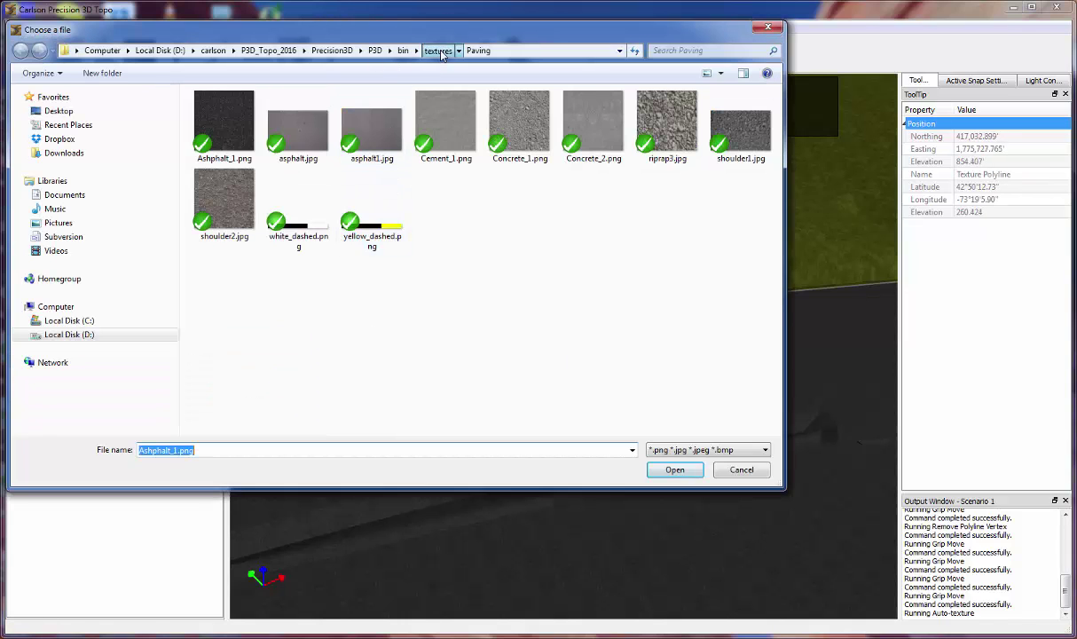
left_click(438, 51)
double_click(269, 214)
left_click(306, 135)
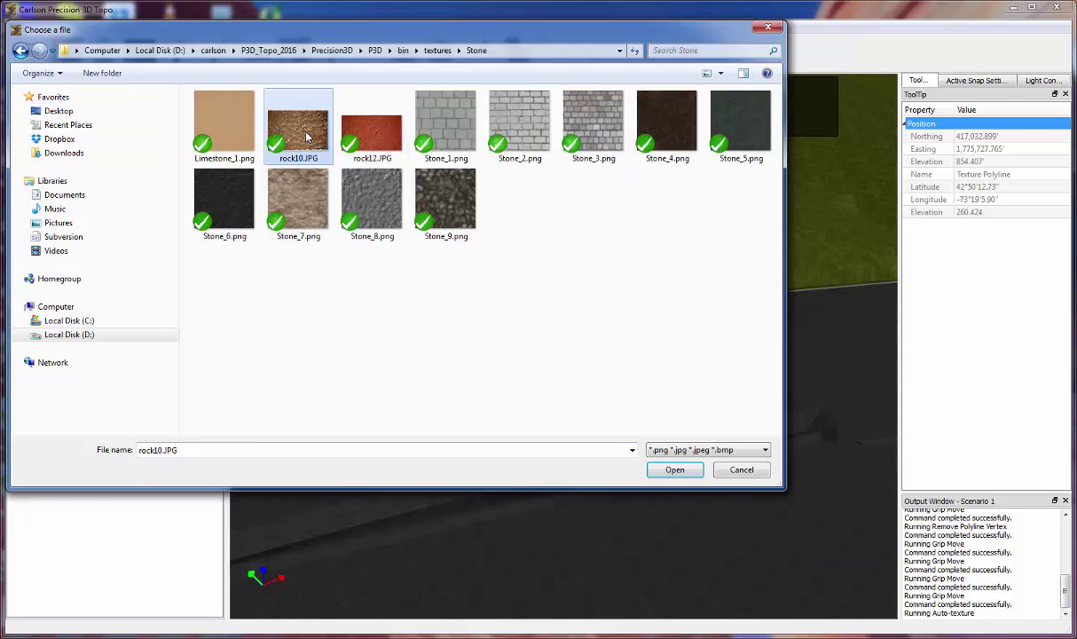
double_click(306, 135)
Set the Auto Texture resolution to 10 and its color to light cyan (85, 255, 255).
left_click(128, 386)
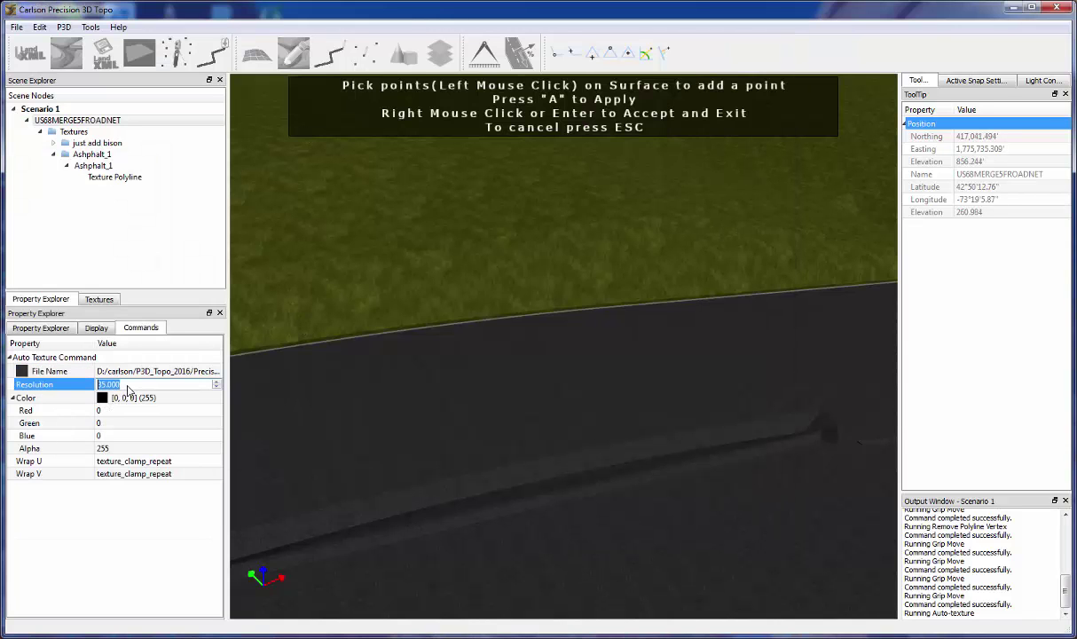
type("10")
key("Return")
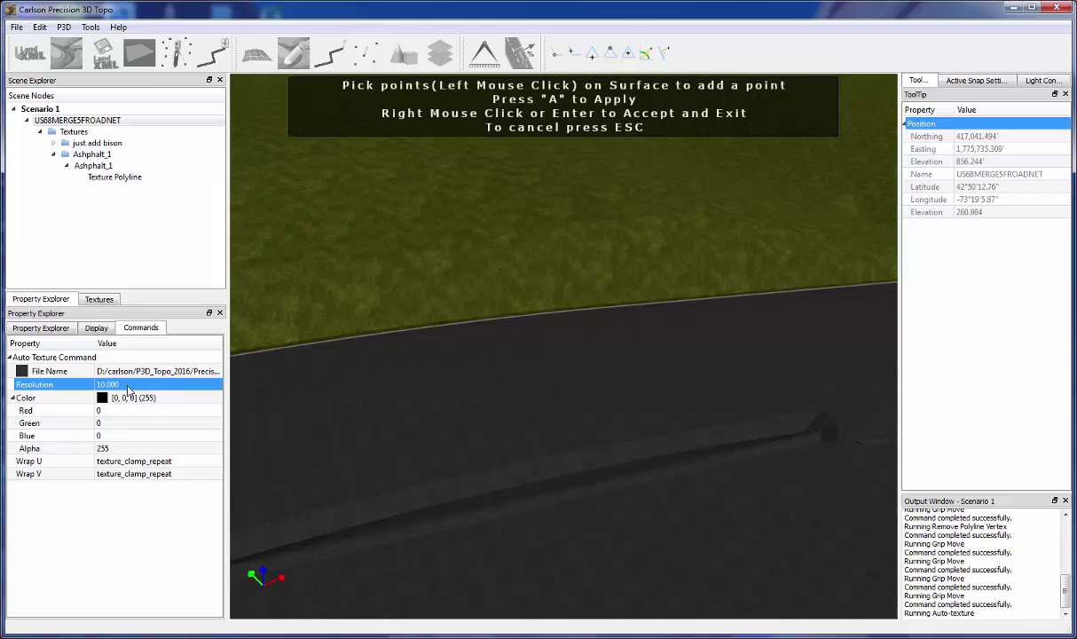
left_click(184, 398)
left_click(215, 397)
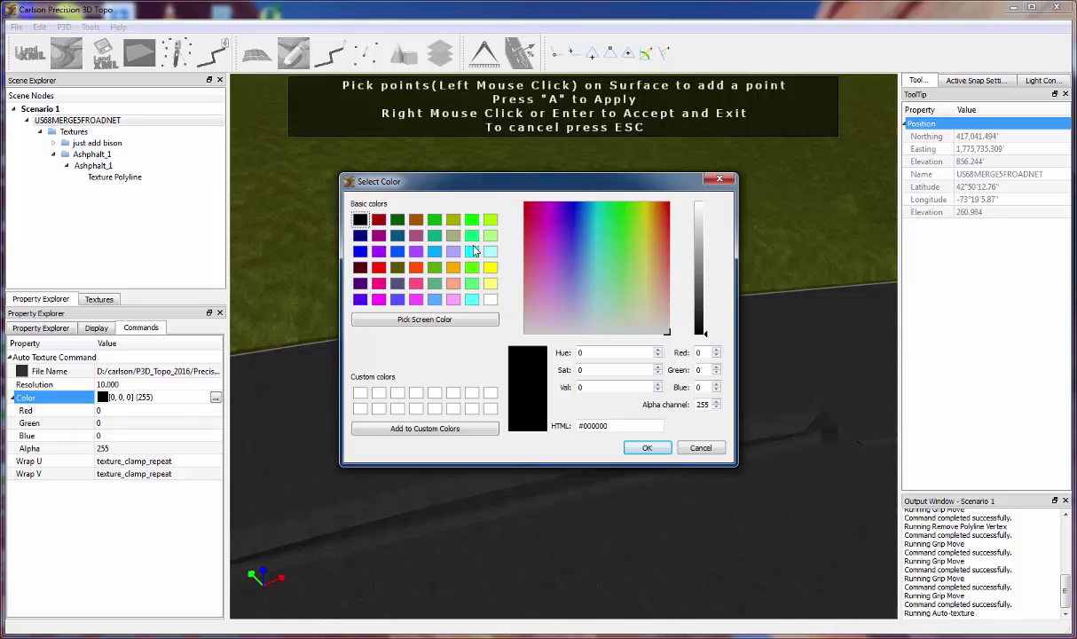
left_click(471, 301)
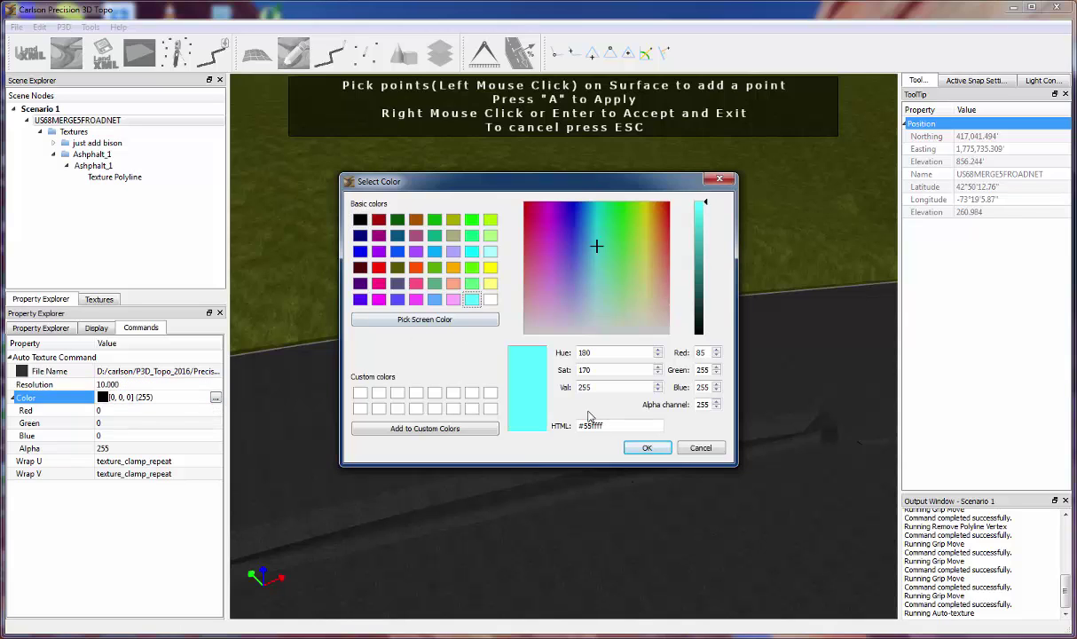
left_click(646, 447)
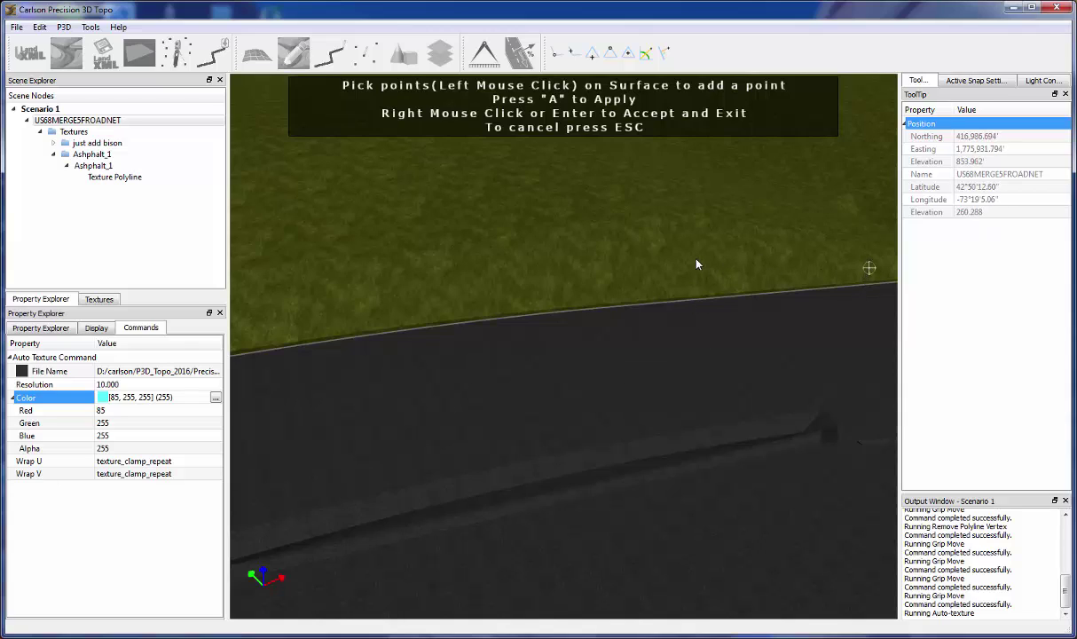
Place Auto Texture sample points on the grass slope along the road's far edge, following it around the curve.
left_click(358, 276)
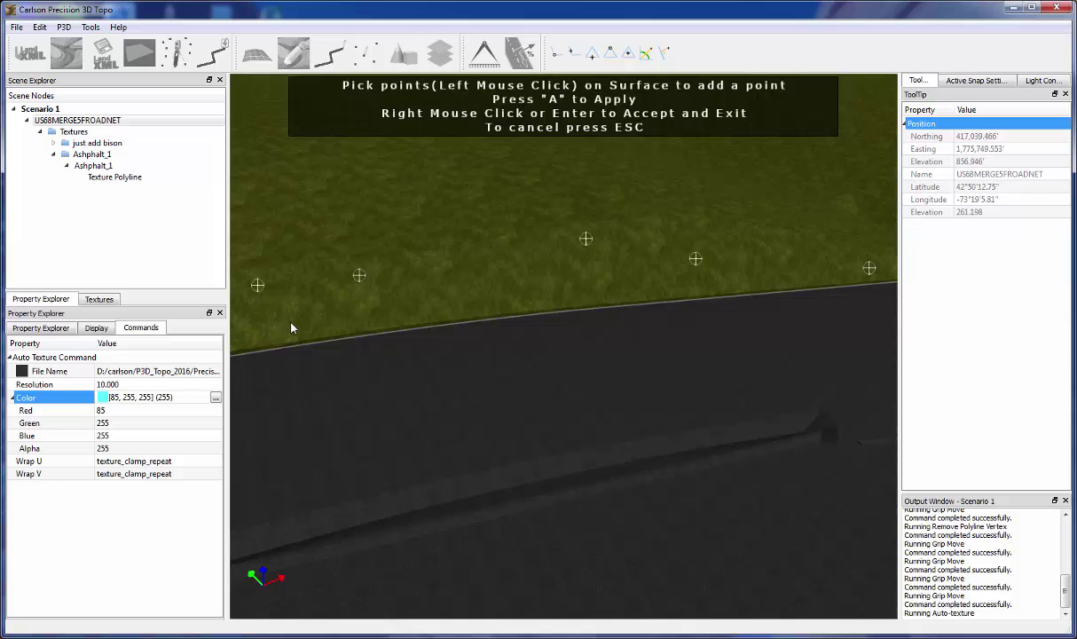
left_click(533, 301)
scroll(533, 302, "down", 5)
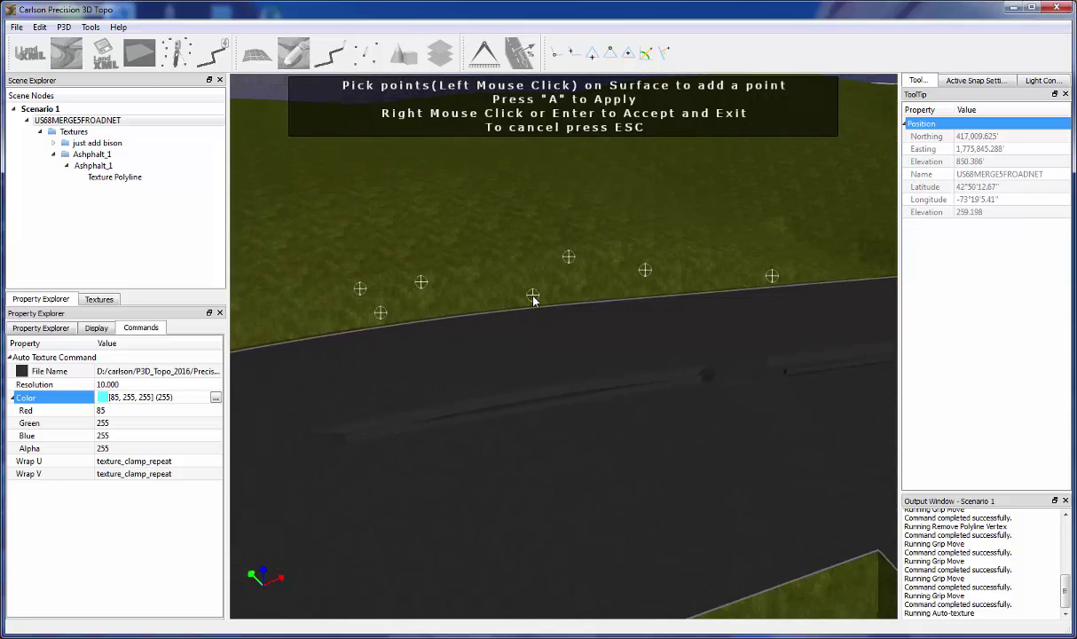
middle_click_drag(310, 339, 395, 342)
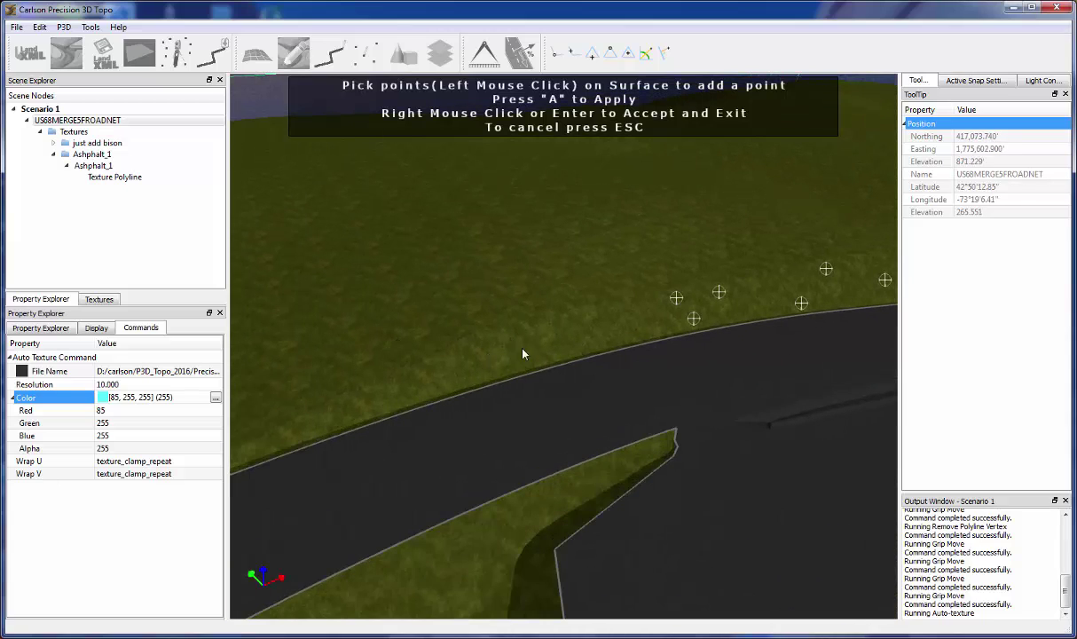
left_click(578, 329)
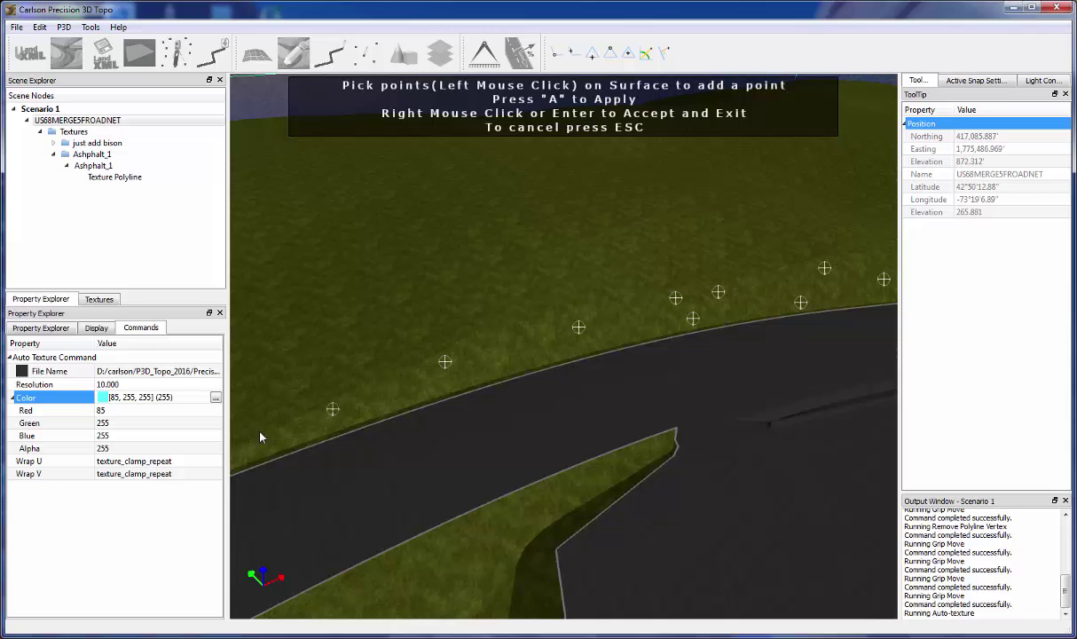
left_click(246, 451)
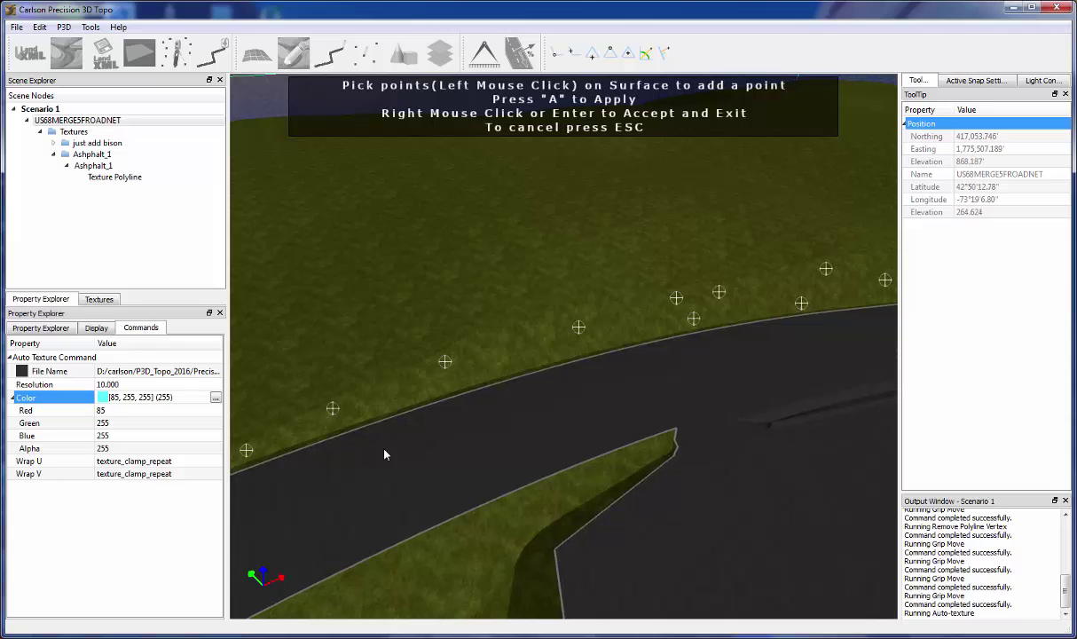
Add a last sample point beside the curve and apply the rock Auto Texture to that roadside slope.
left_click(512, 364)
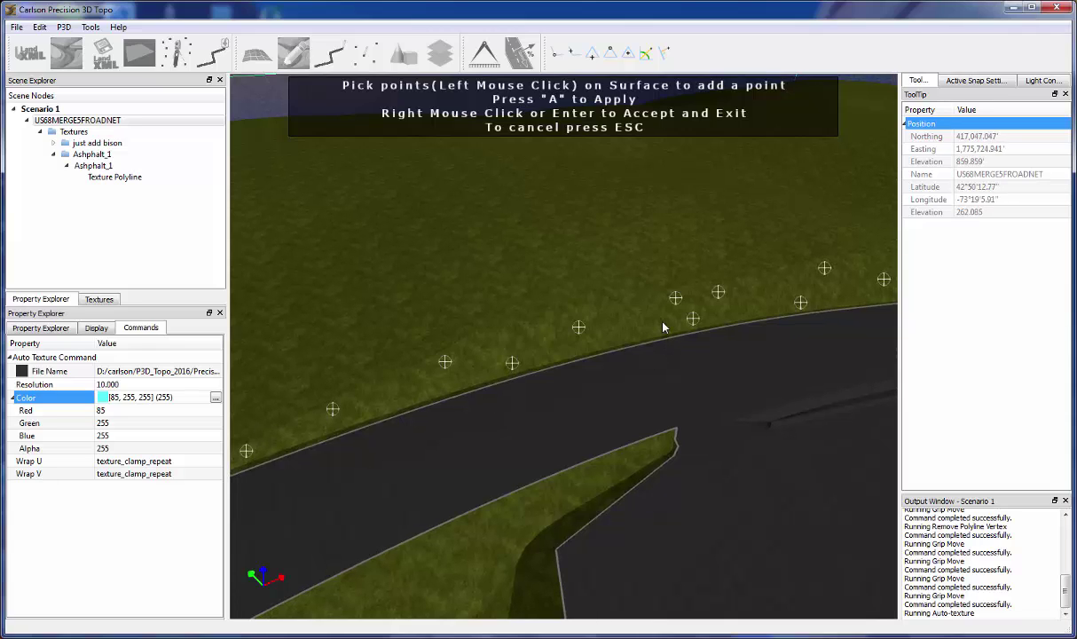
key("a")
Place Auto Texture sample points on the slope along the straight road beyond the intersection and apply the rock texture there.
scroll(744, 367, "down", 4)
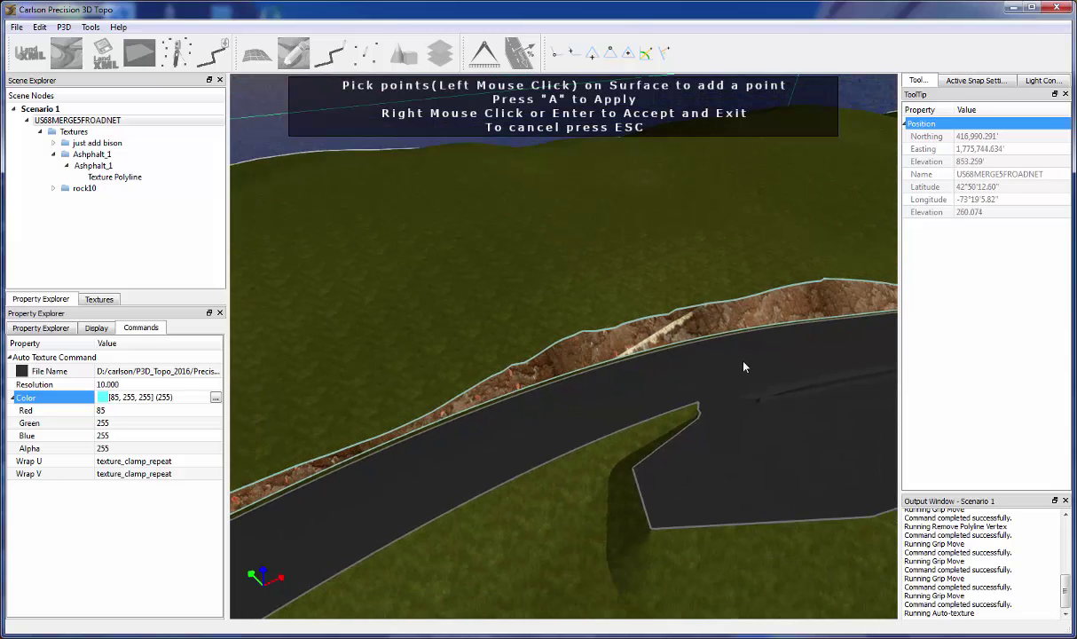
scroll(743, 366, "down", 5)
middle_click_drag(874, 330, 699, 375)
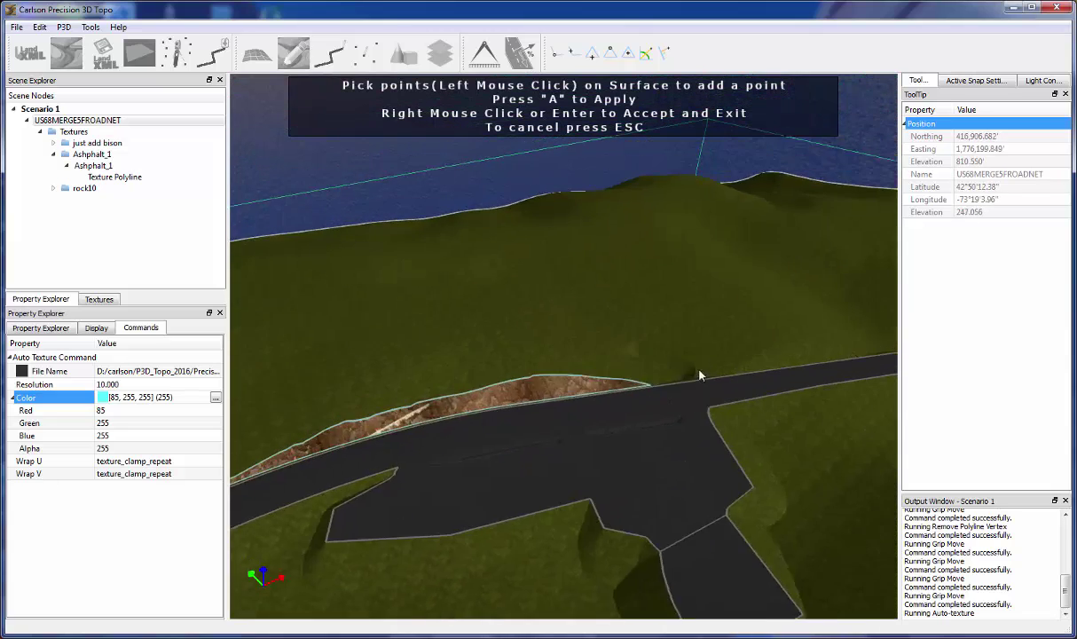
scroll(699, 375, "up", 5)
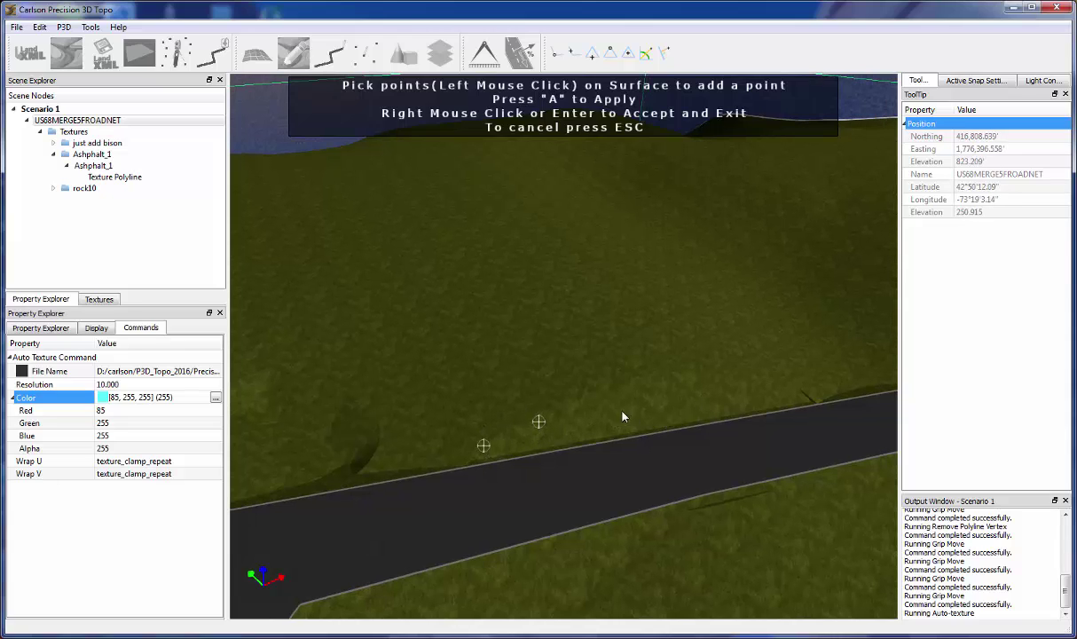
left_click(745, 381)
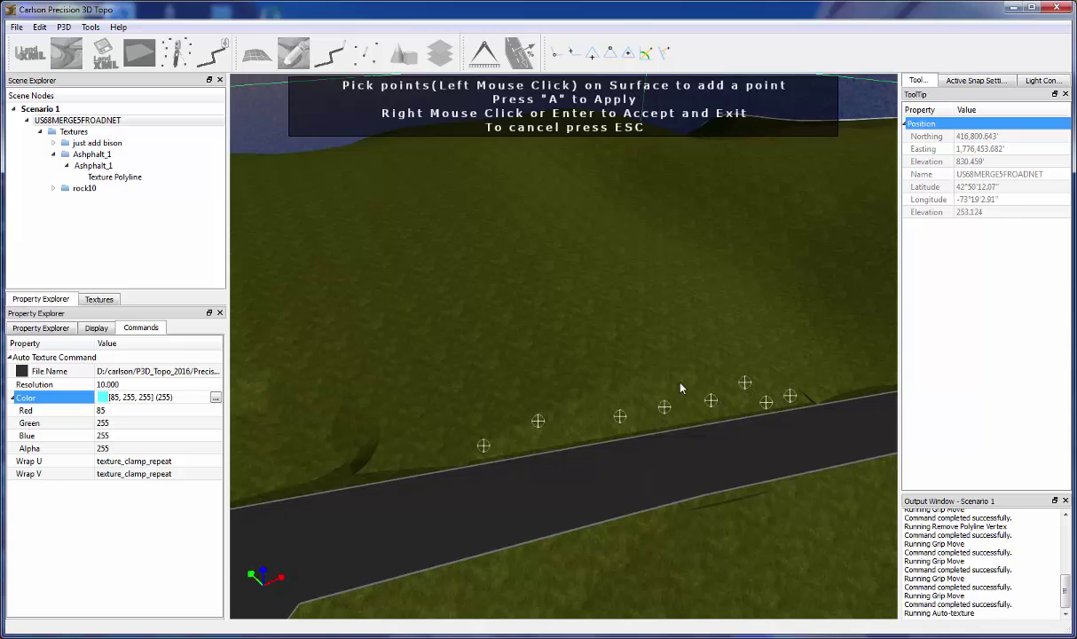
left_click(667, 382)
key("a")
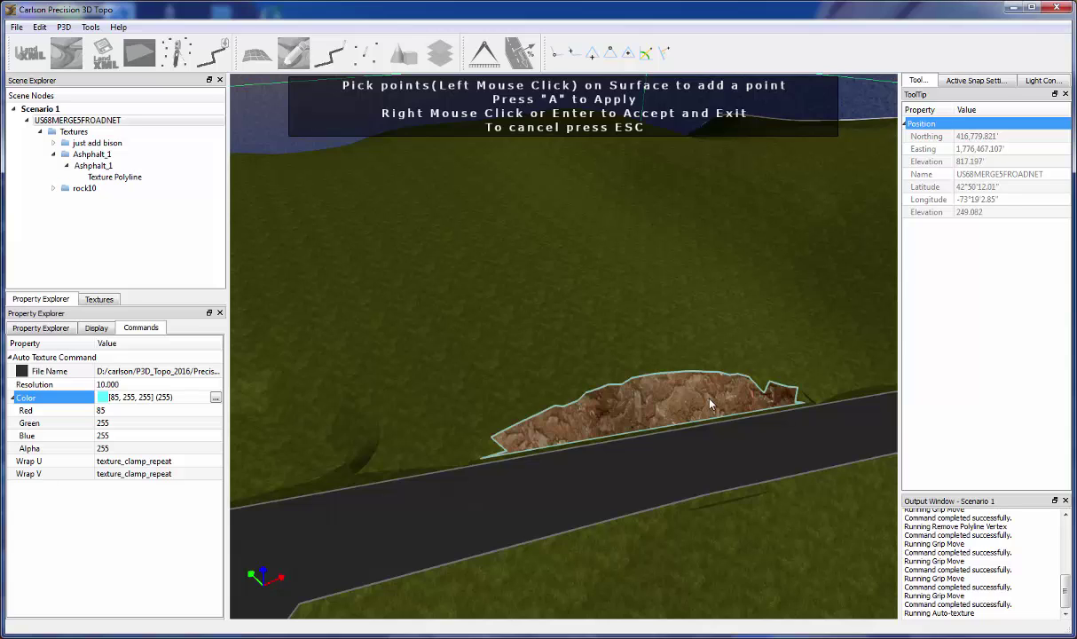
Try to apply the rock Auto Texture to the grass slope above the road bend using several sets of sample points.
middle_click_drag(781, 362, 667, 381)
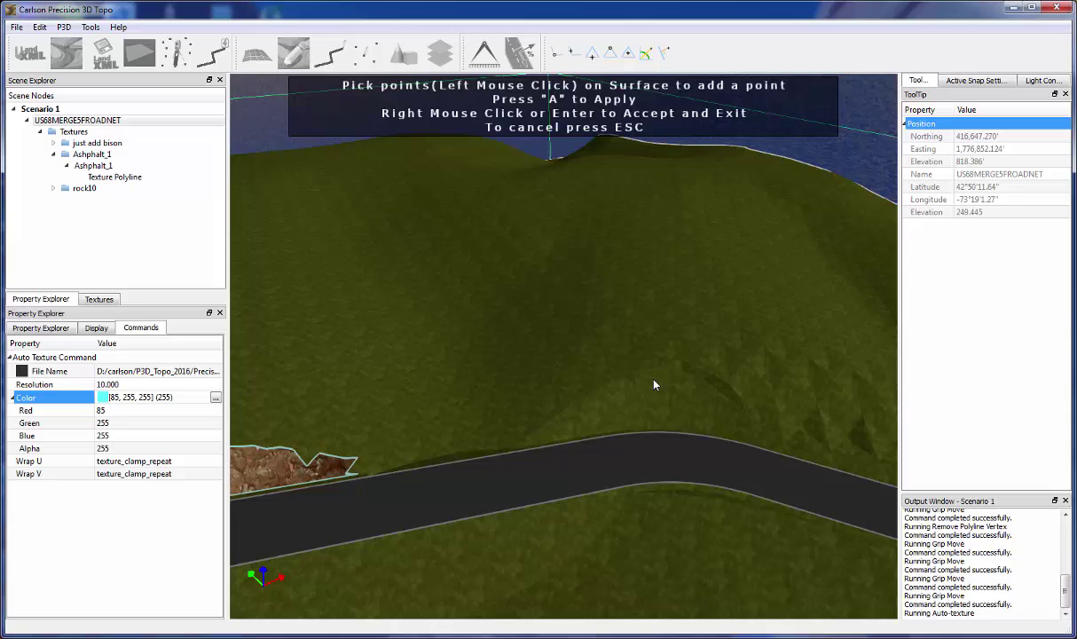
left_click(562, 424)
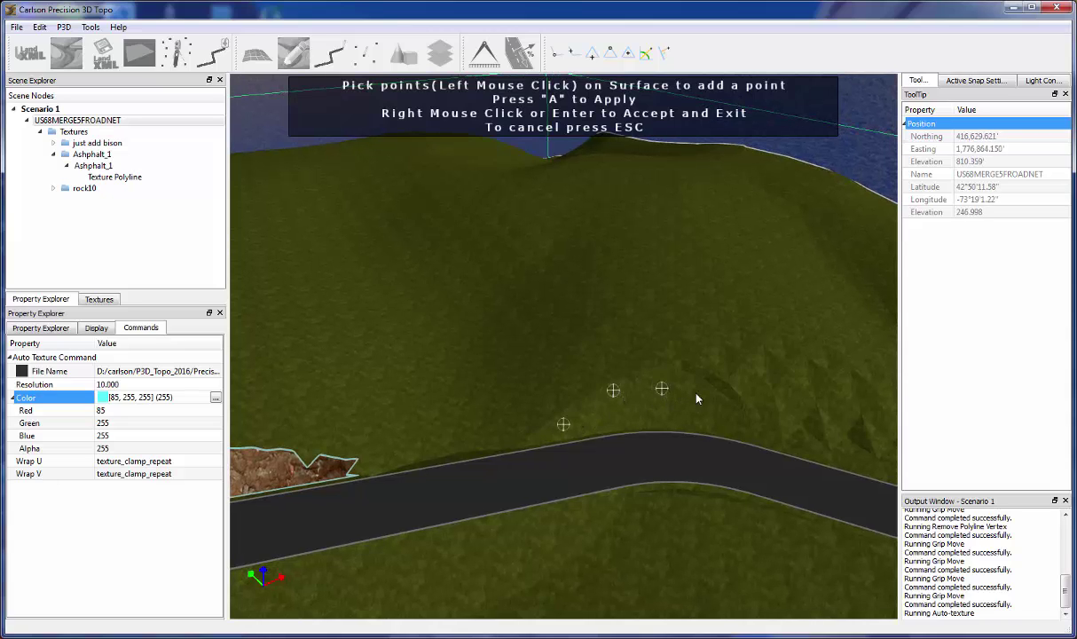
left_click(716, 403)
left_click(753, 431)
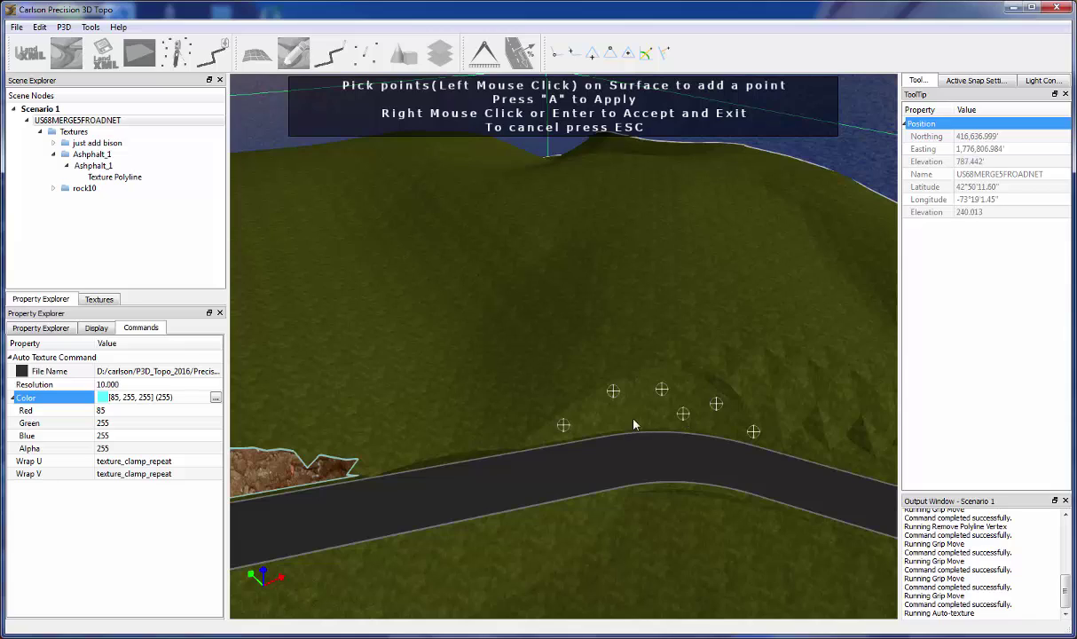
key("a")
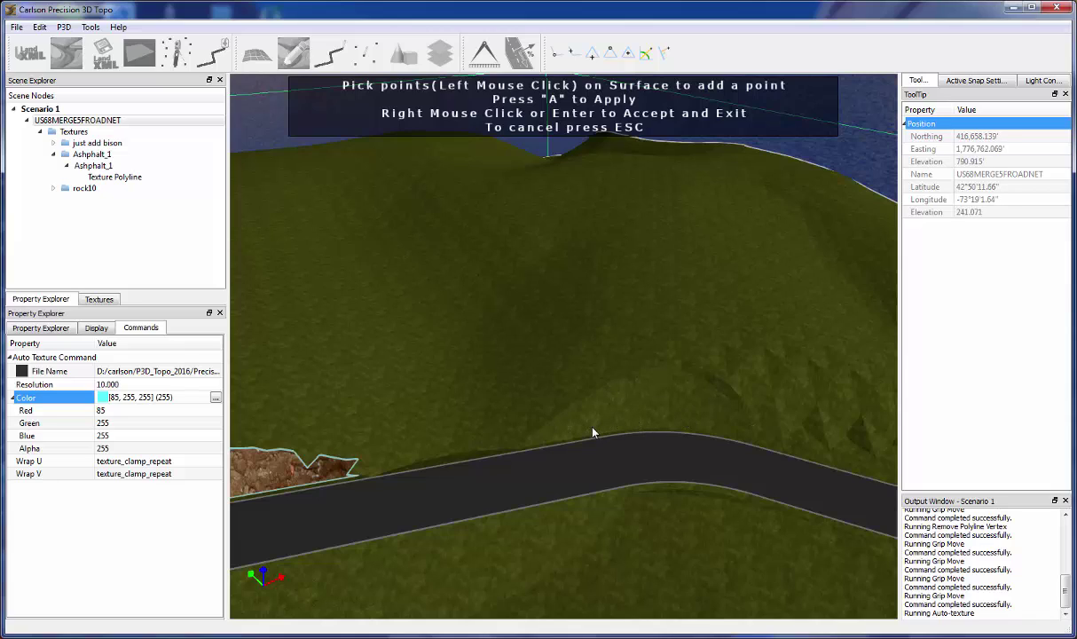
left_click(572, 431)
key("a")
left_click(720, 425)
key("a")
key("a")
left_click(698, 402)
key("a")
mouse_move(698, 399)
middle_mouse_down()
mouse_move(680, 393)
mouse_move(702, 379)
mouse_move(664, 355)
middle_mouse_up()
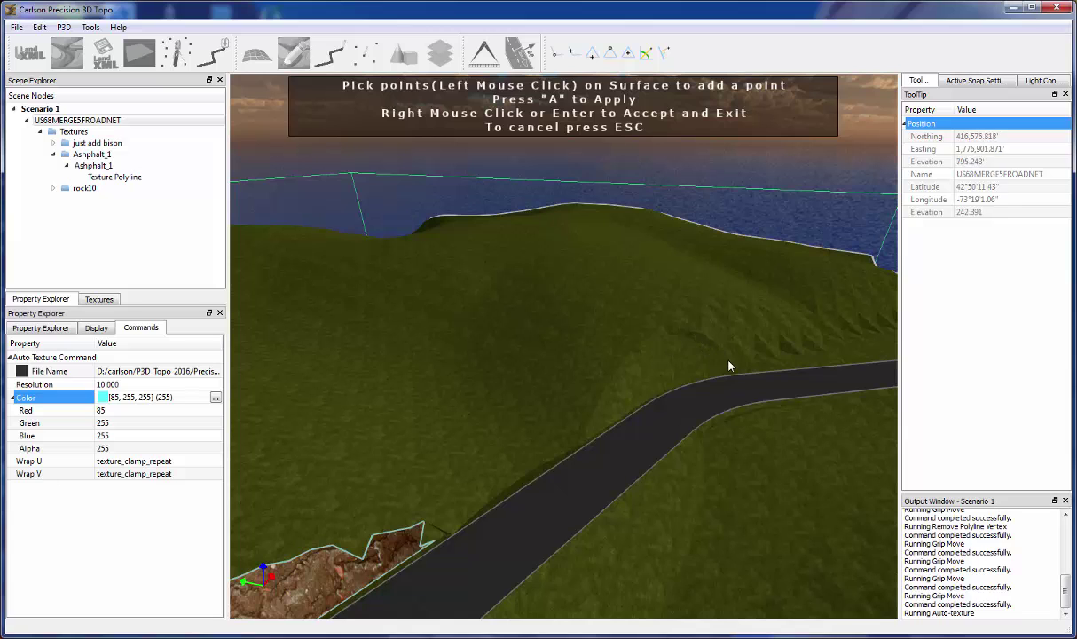
middle_click_drag(568, 495, 535, 441)
middle_click_drag(592, 333, 707, 368)
right_click(614, 379)
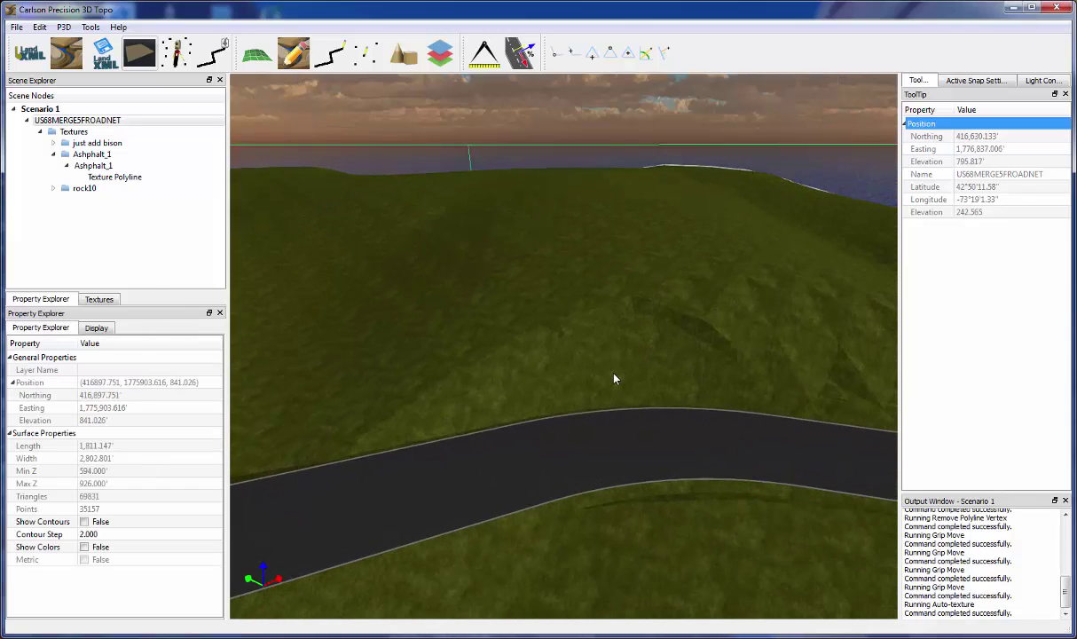
Start a polyline at the road bend and set its draping mode to Drape to Surface.
left_click(329, 54)
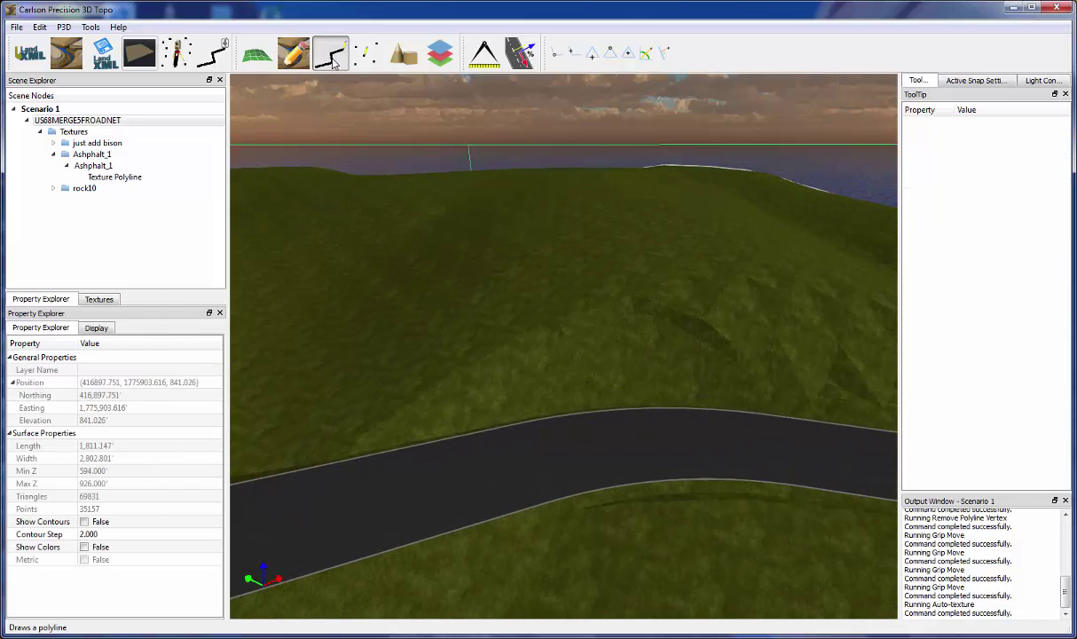
left_click(350, 432)
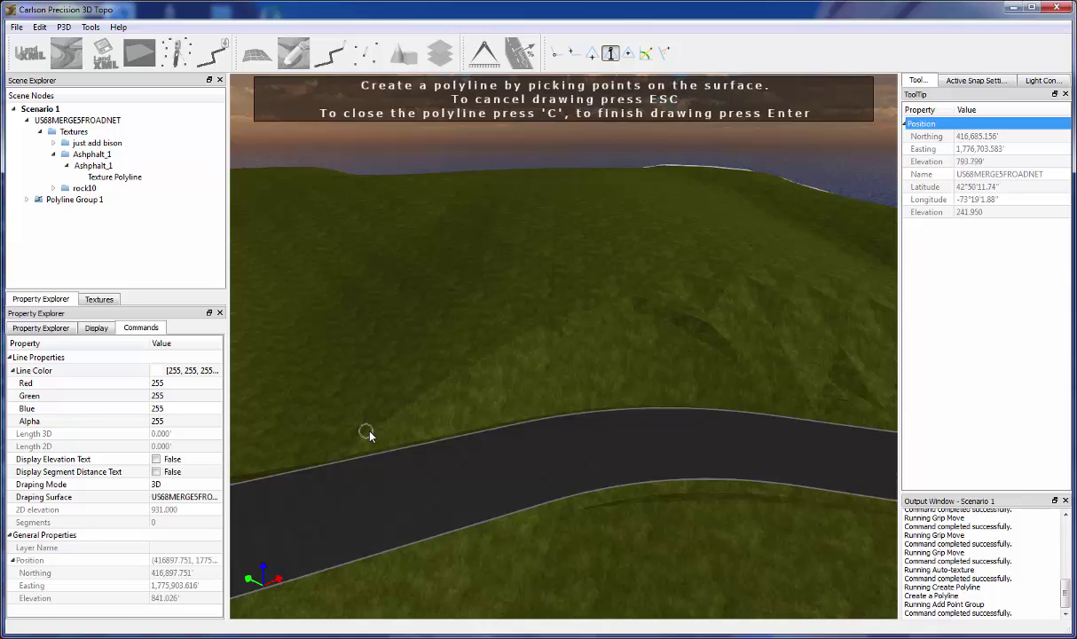
left_click(202, 488)
left_click(202, 487)
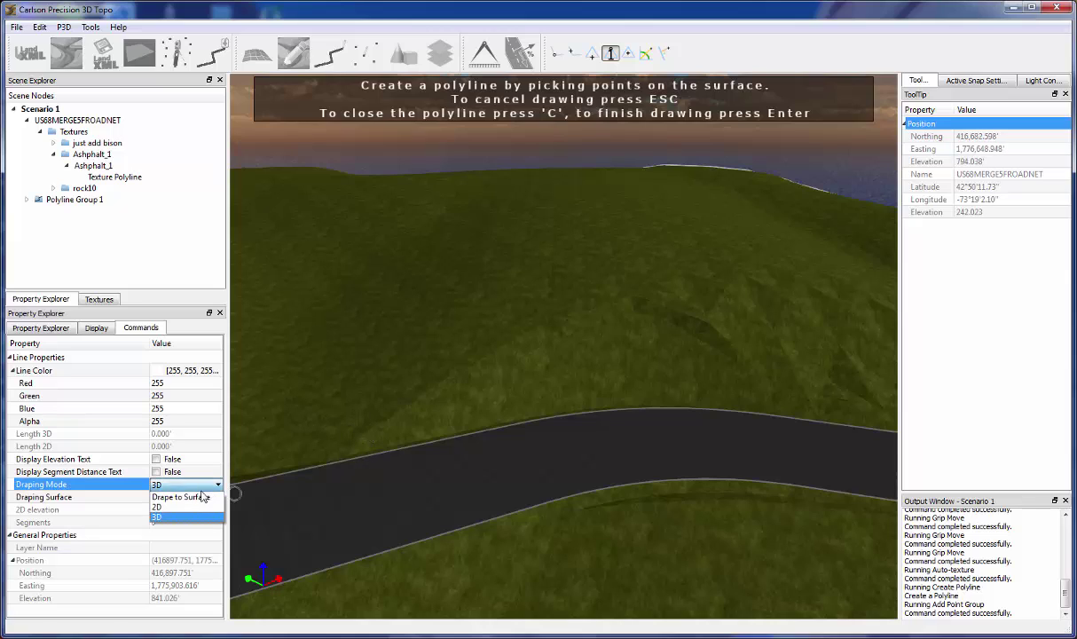
left_click(186, 496)
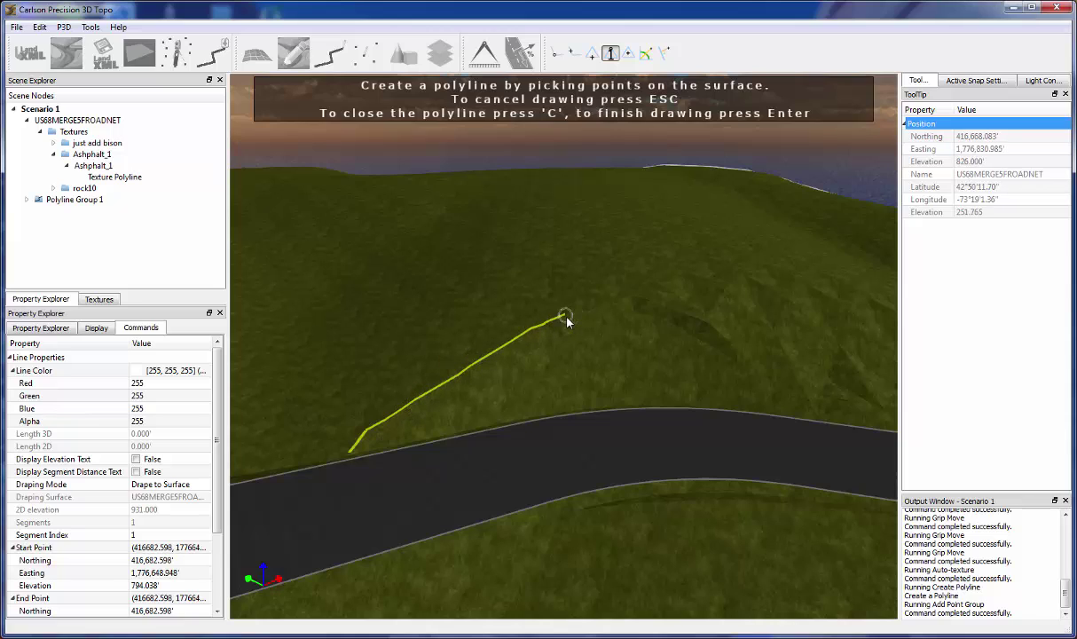
Outline the slope above the road bend with a closed polyline running over the crest and back along the road edge.
left_click(645, 308)
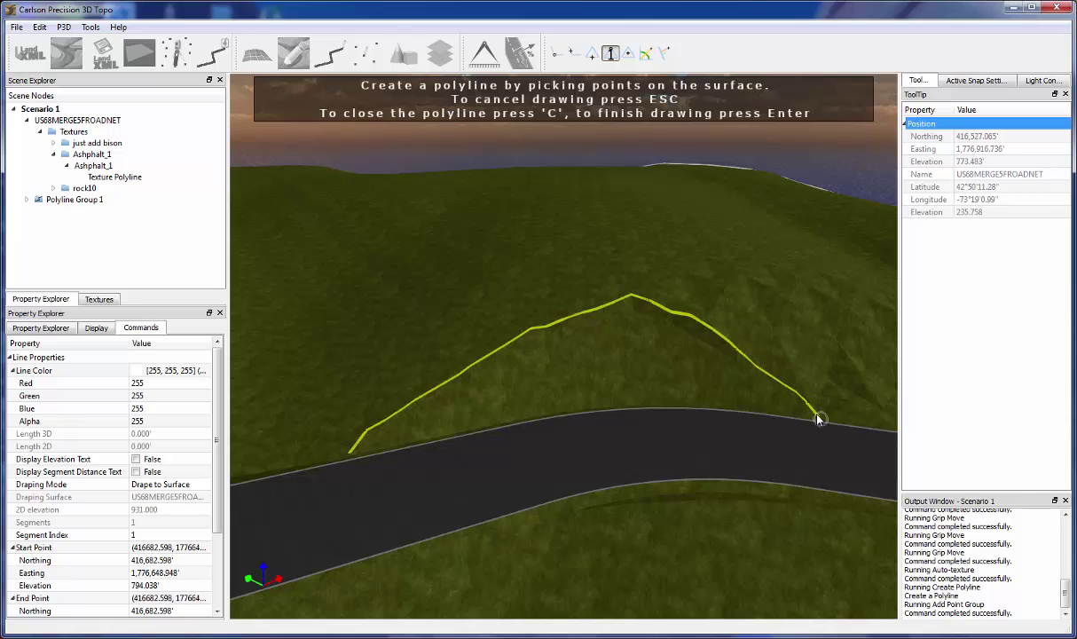
scroll(780, 421, "up", 5)
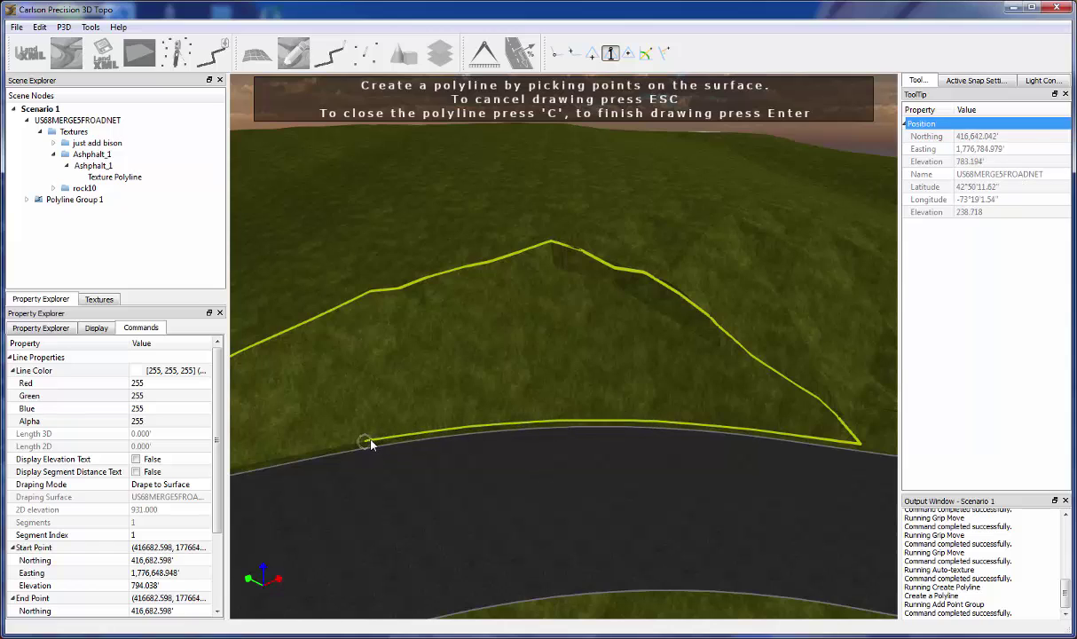
middle_click_drag(371, 444, 420, 437)
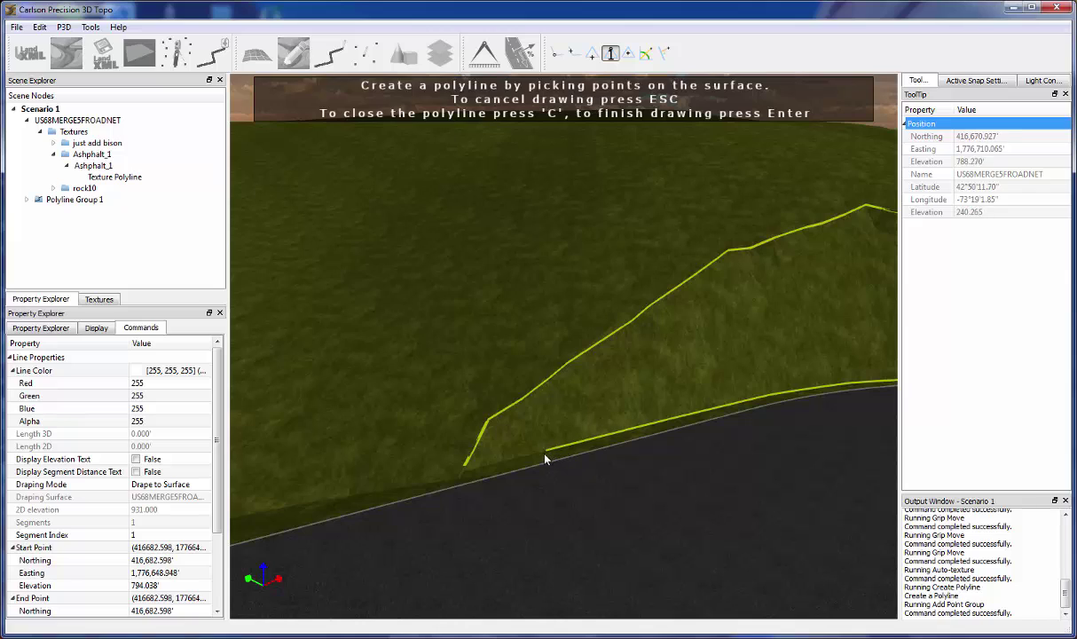
left_click(465, 471)
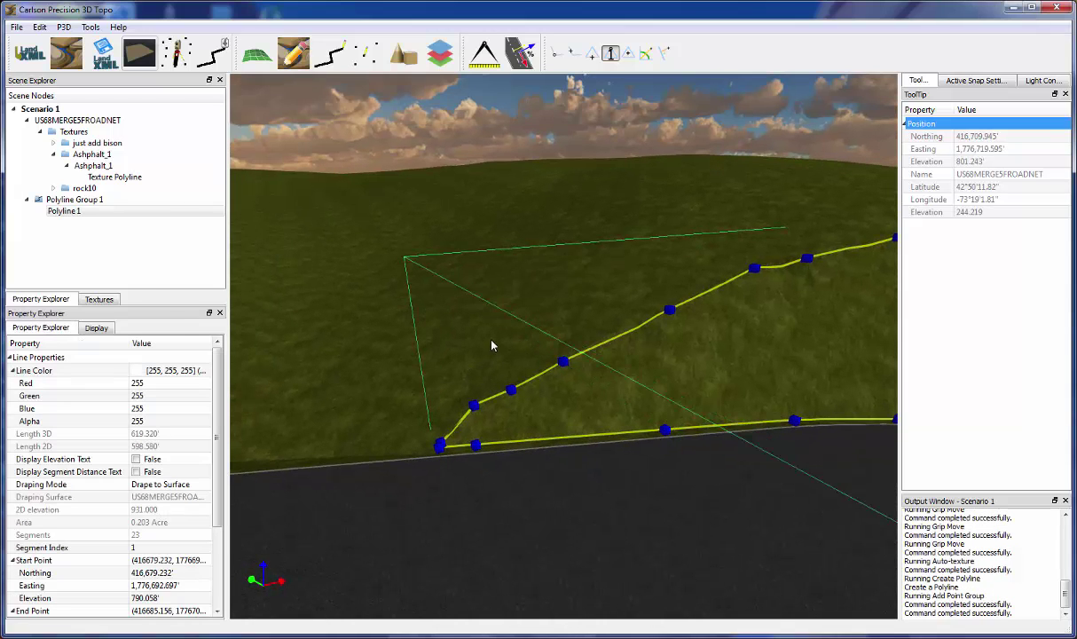
right_click(494, 346)
left_click(472, 344)
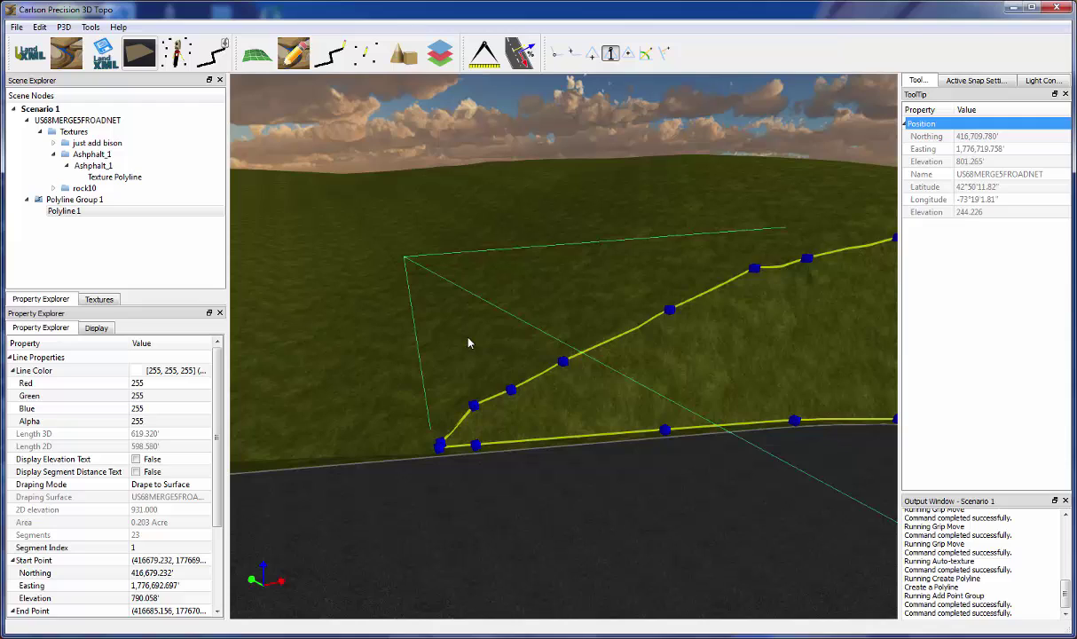
left_click(426, 367)
Fill the closed polyline area at the road bend with the brown rock texture from the Stone category.
left_click(99, 299)
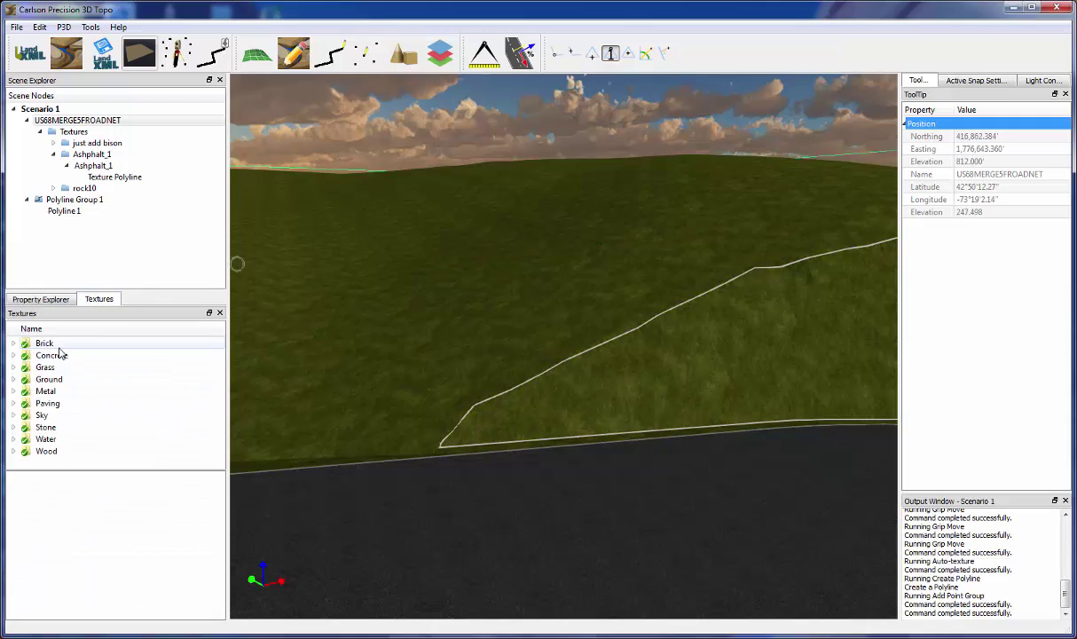
left_click(65, 428)
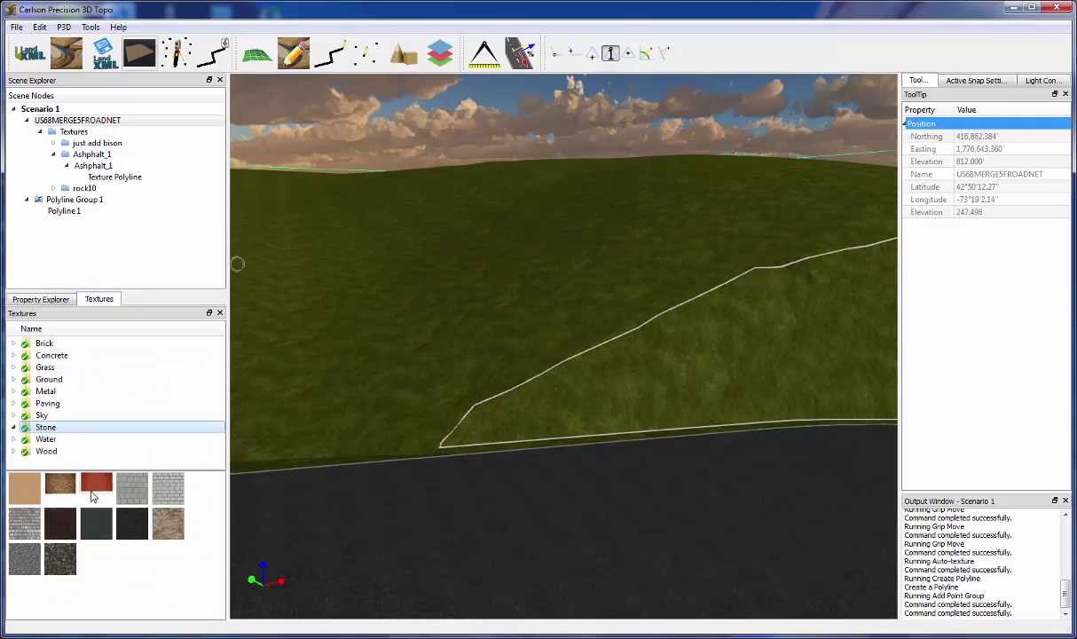
left_click_drag(59, 484, 741, 360)
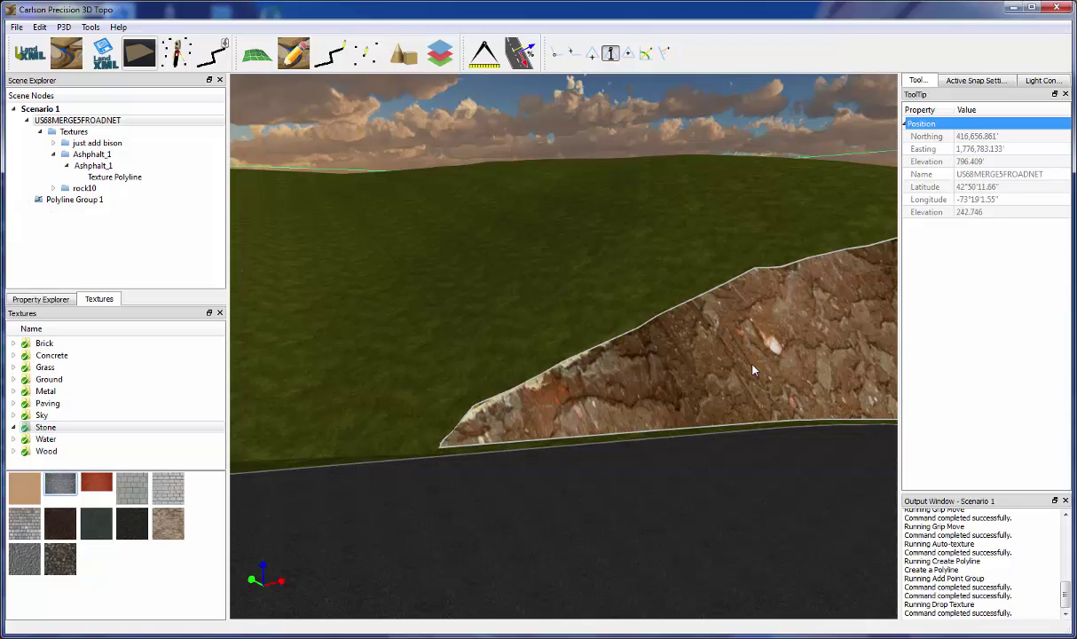
Reshape the middle rock patch's end nearest the intersection by moving its notch vertex and its tip vertex outward.
scroll(710, 355, "down", 6)
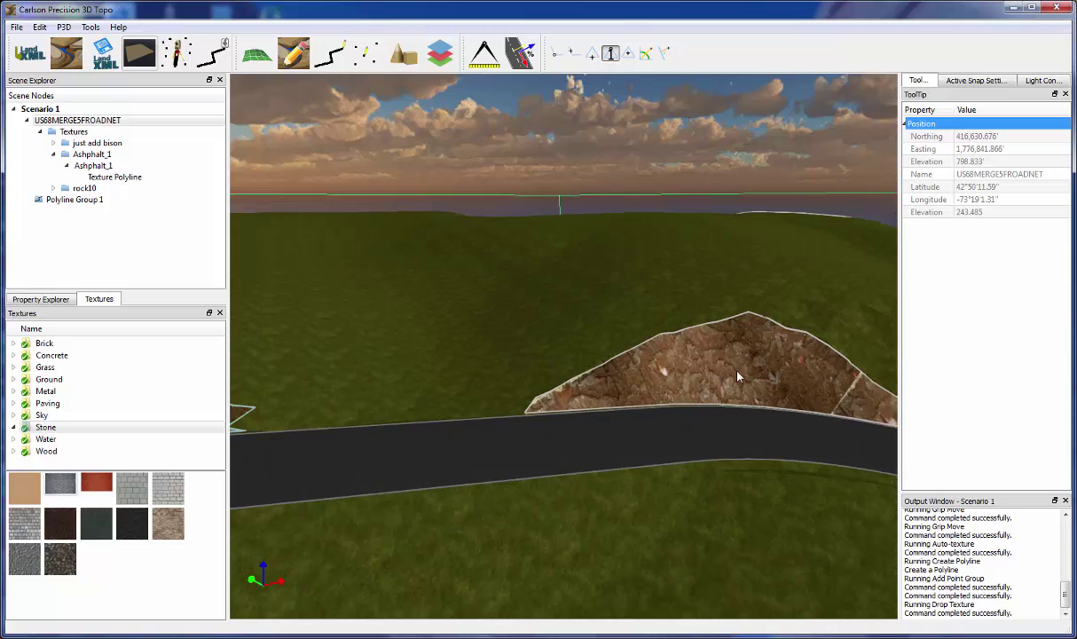
left_click_drag(610, 457, 562, 496)
scroll(562, 497, "up", 2)
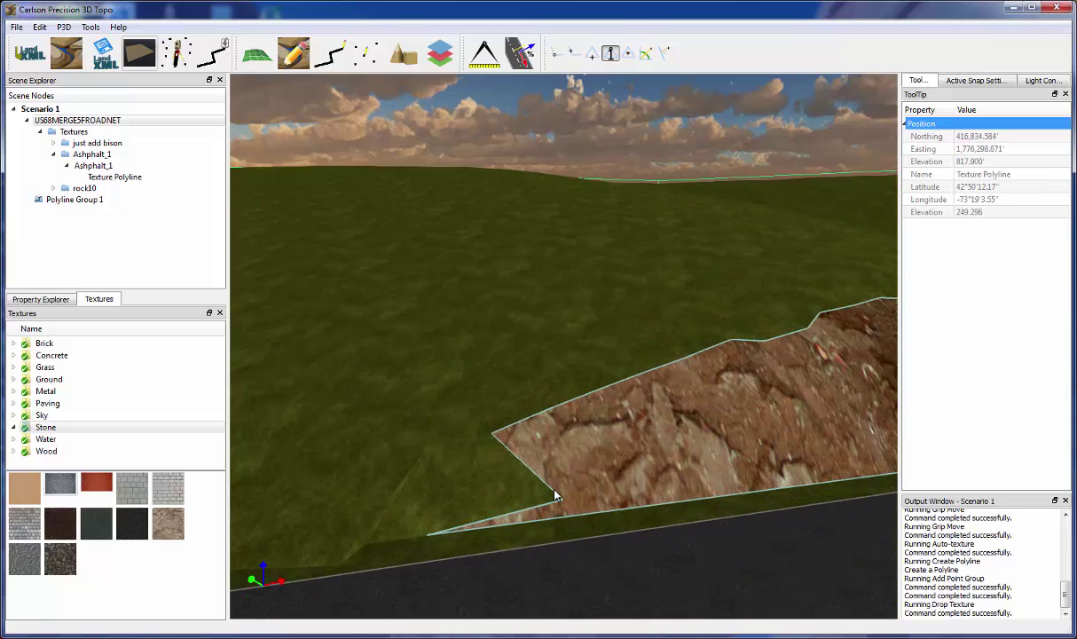
left_click(559, 503)
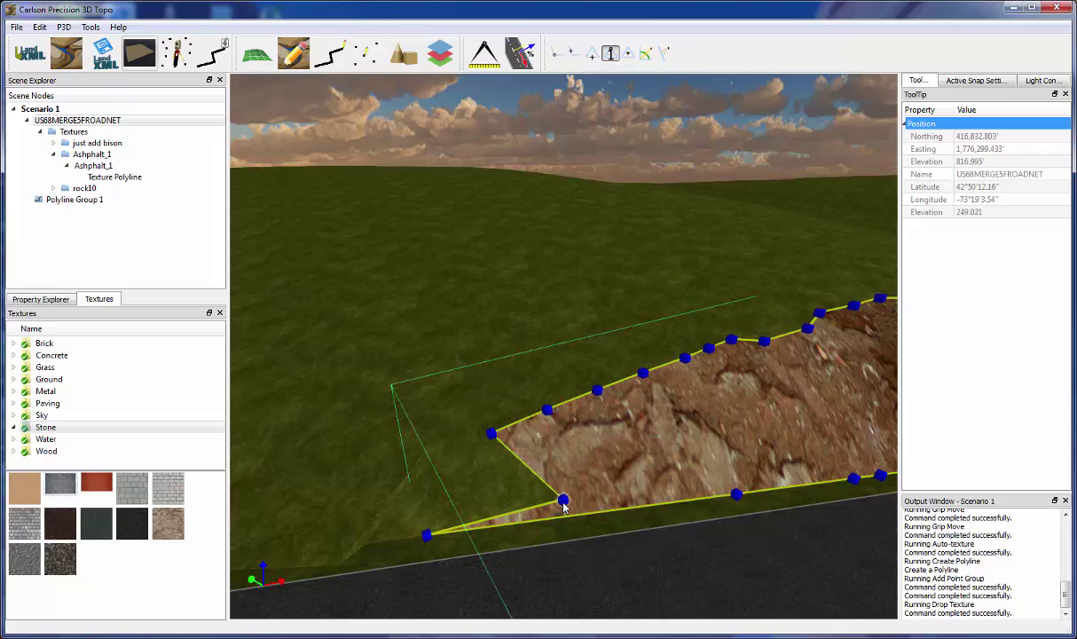
left_click_drag(559, 502, 430, 451)
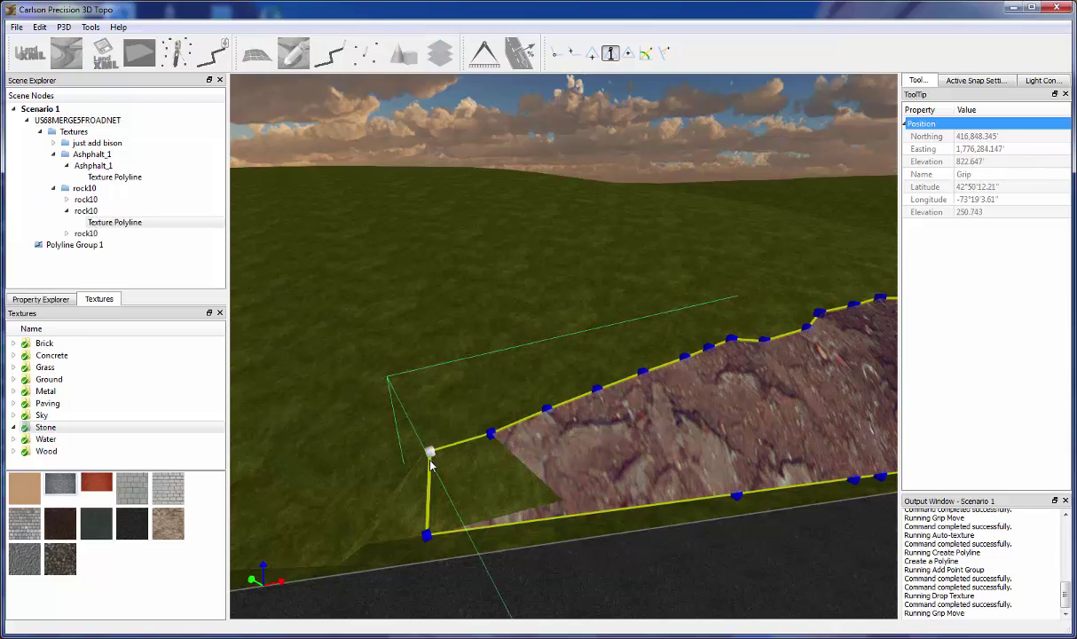
left_click_drag(395, 544, 365, 543)
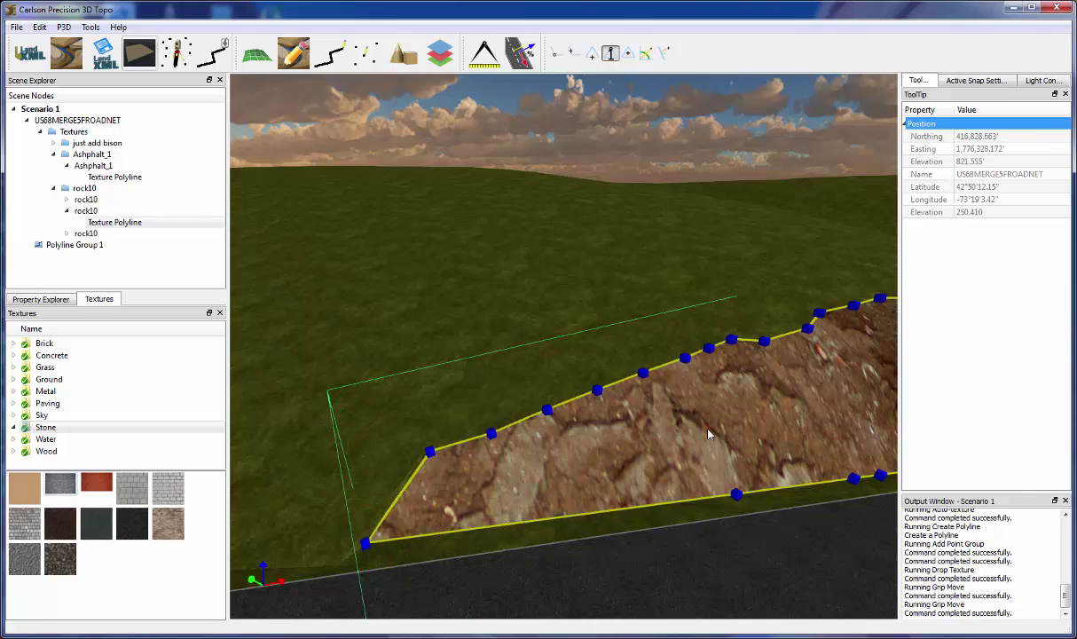
Smooth the middle rock patch's end nearest the bend by moving its inner corner vertex outward and raising the notch vertex.
middle_click_drag(708, 434, 611, 351)
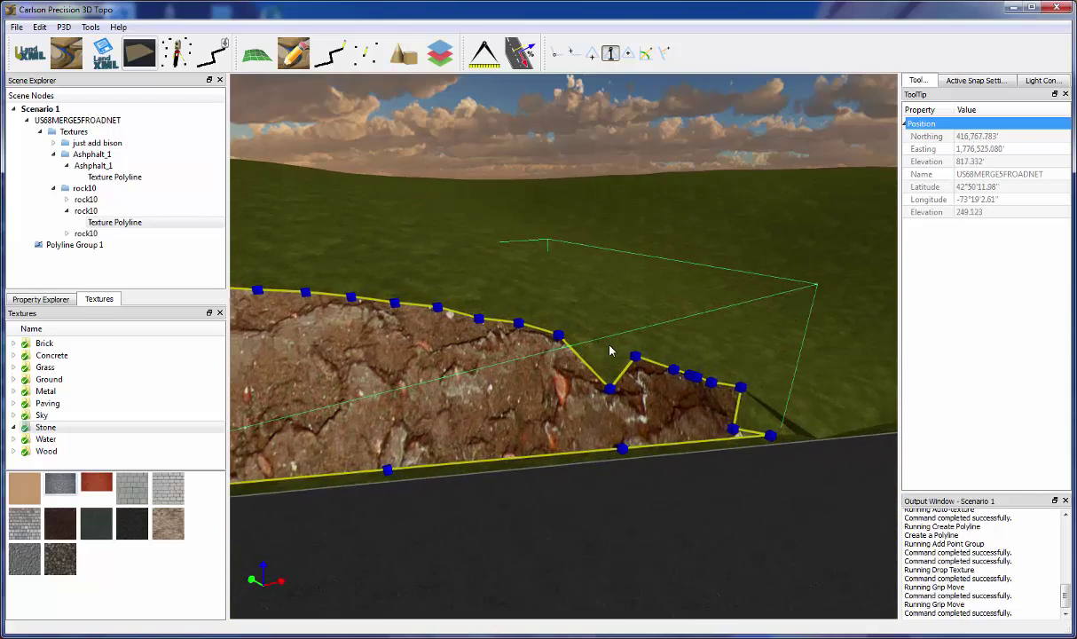
scroll(613, 350, "up", 2)
scroll(640, 426, "down", 2)
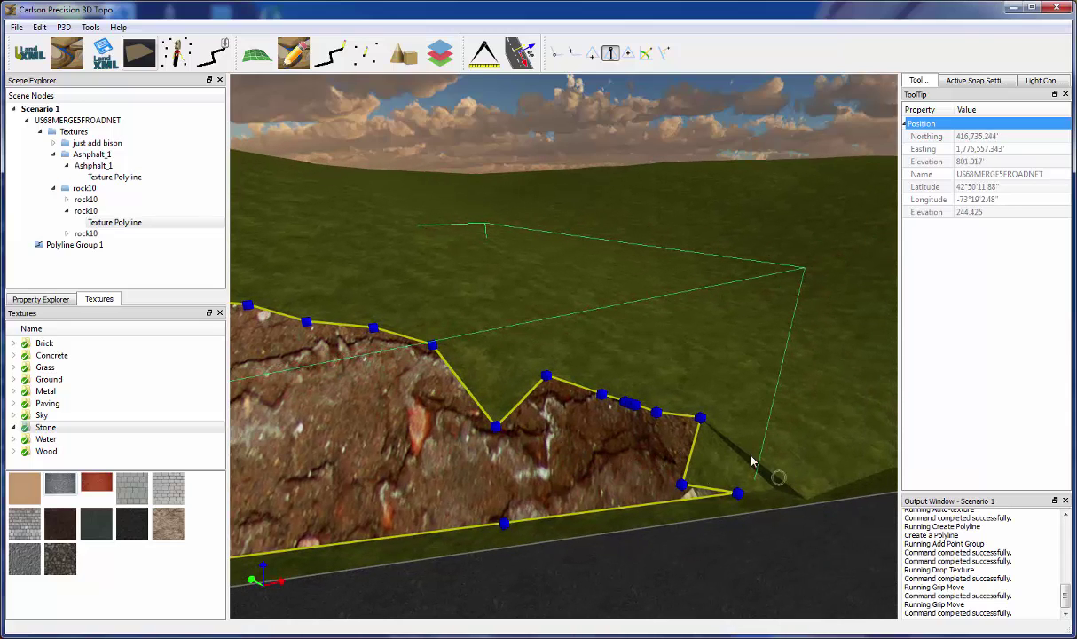
left_click_drag(682, 485, 774, 487)
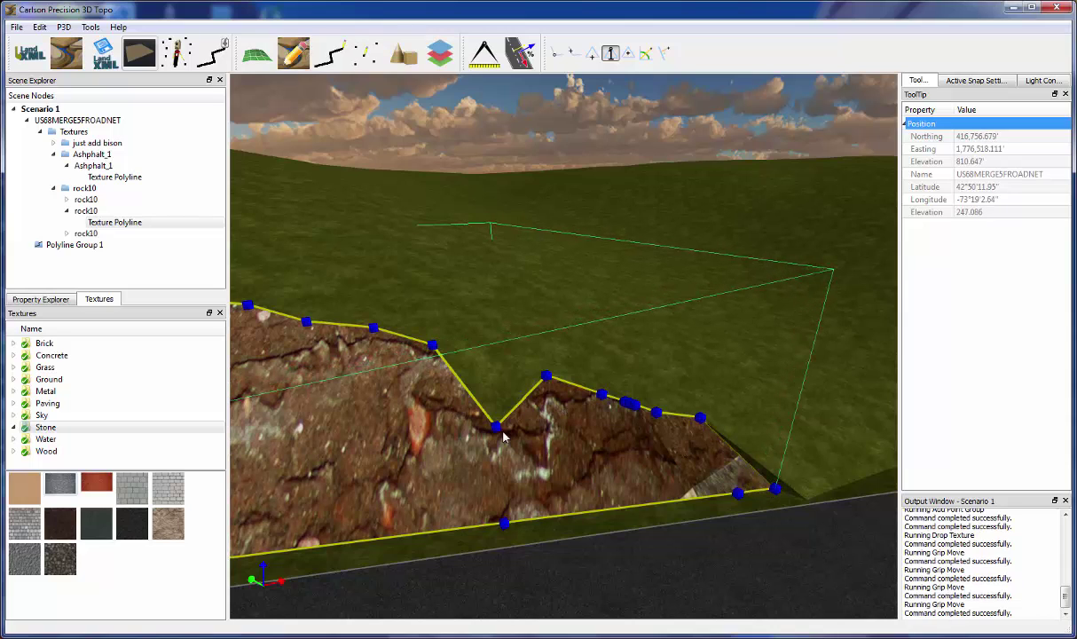
left_click_drag(494, 429, 468, 383)
scroll(468, 382, "down", 5)
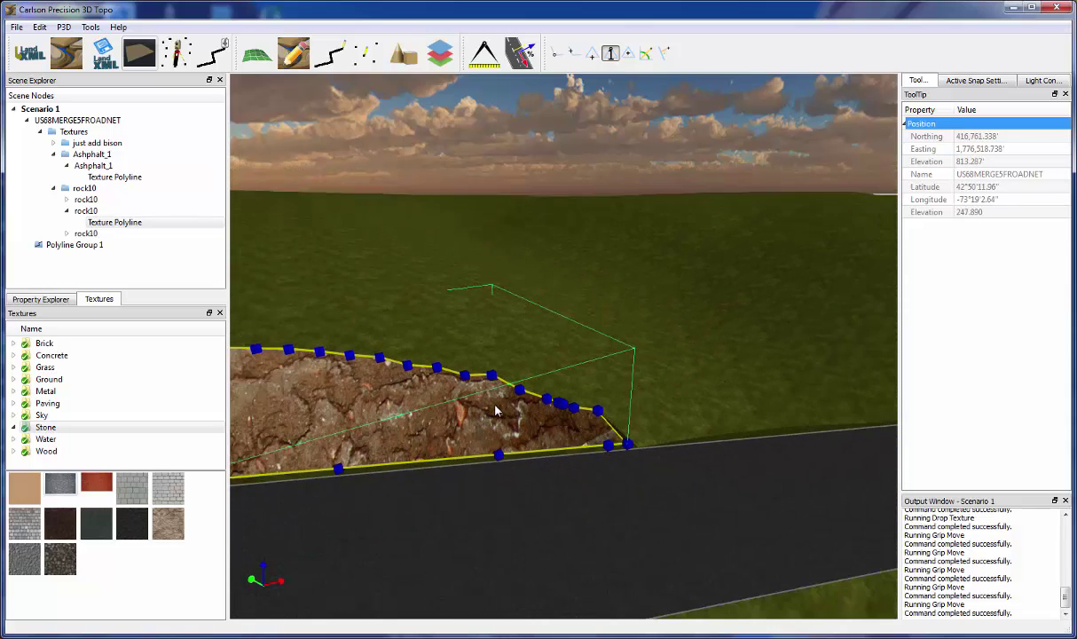
Inspect the rock patches along the road and the paved intersection, and display the surface's properties.
scroll(573, 480, "down", 10)
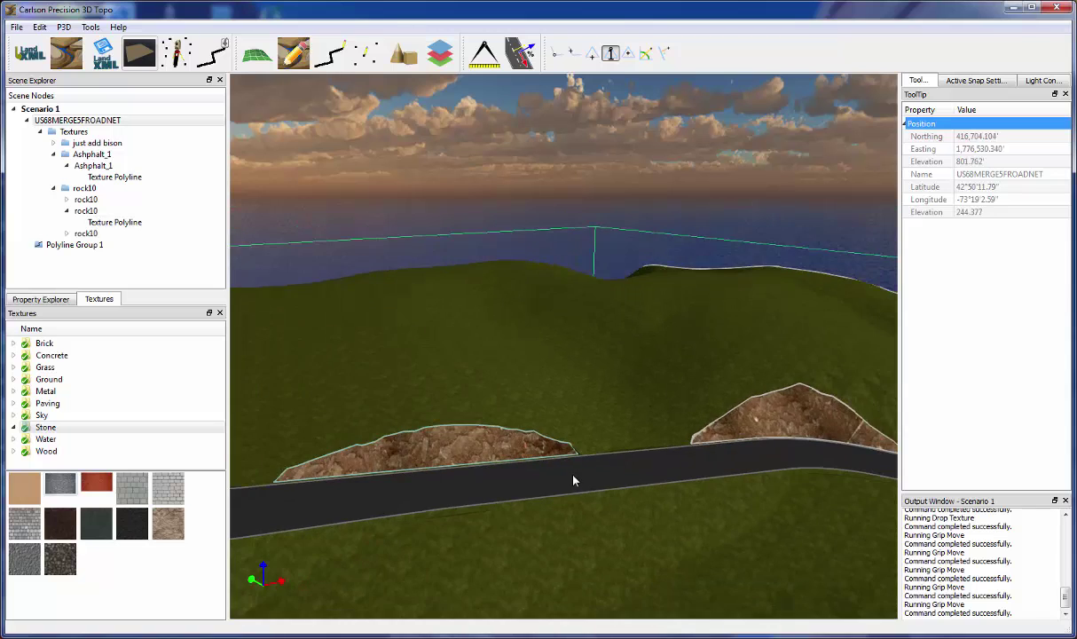
scroll(607, 542, "up", 10)
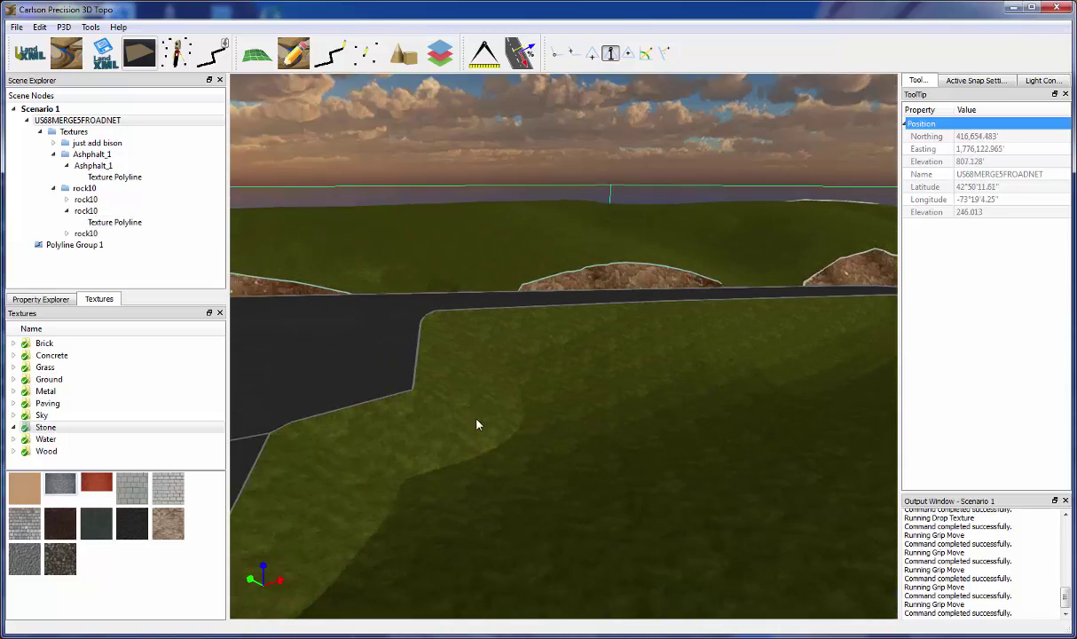
scroll(539, 464, "down", 8)
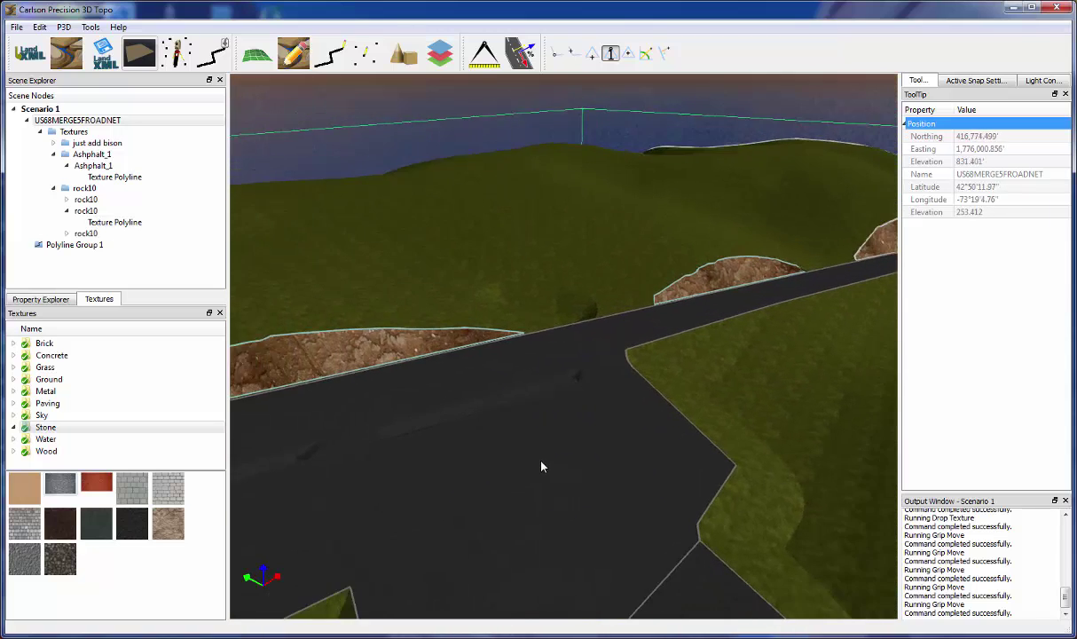
scroll(542, 464, "up", 3)
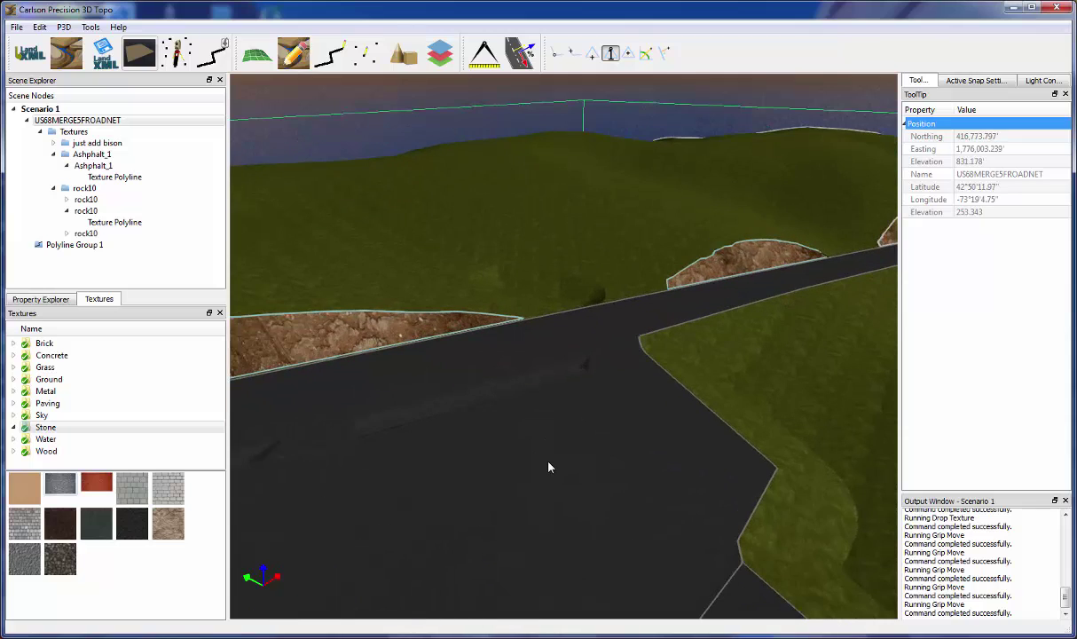
left_click_drag(549, 468, 572, 454)
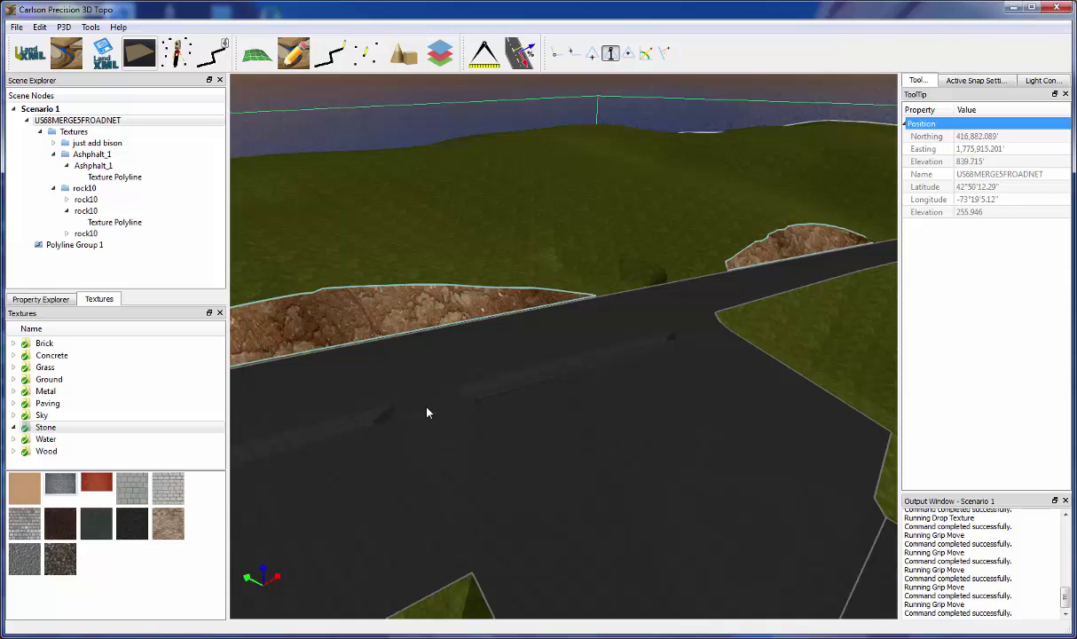
left_click(40, 299)
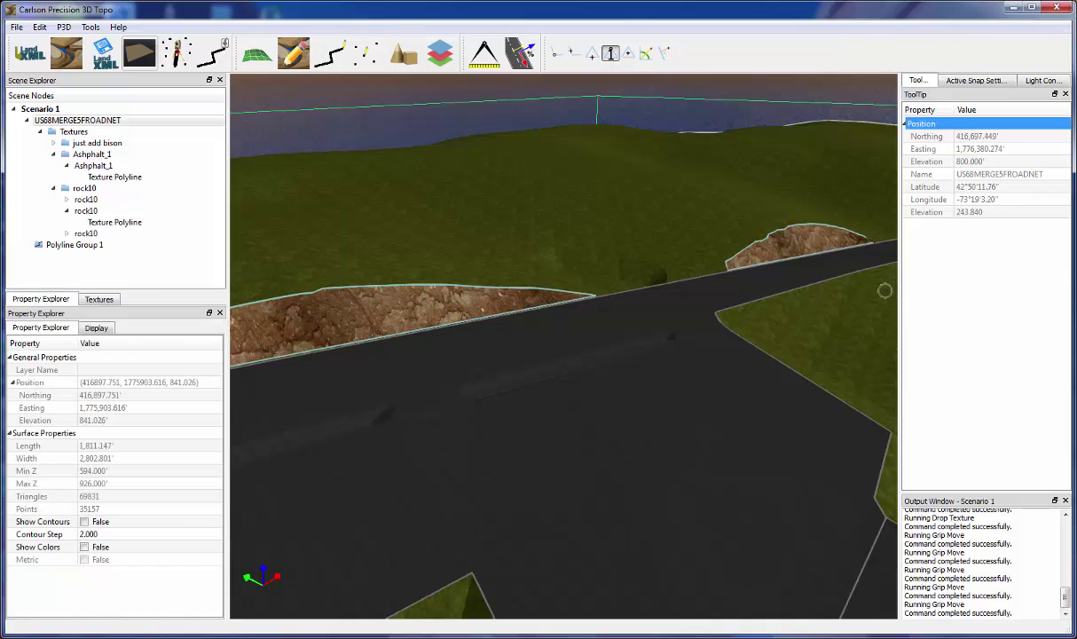